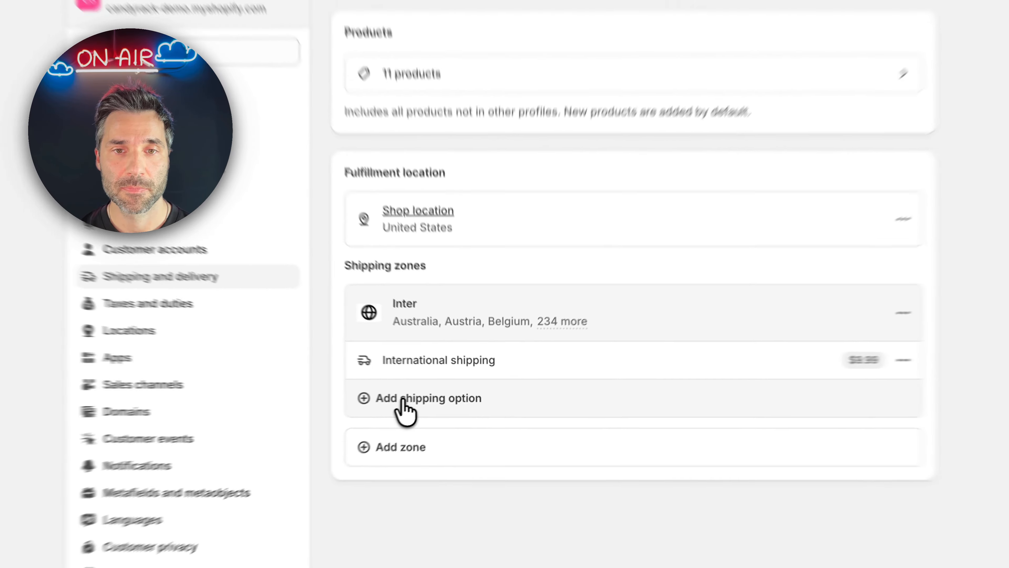
# Add a shipping option named "Free shipping" to the Inter zone and set its rate type to Order amount
pyautogui.click(353, 412)
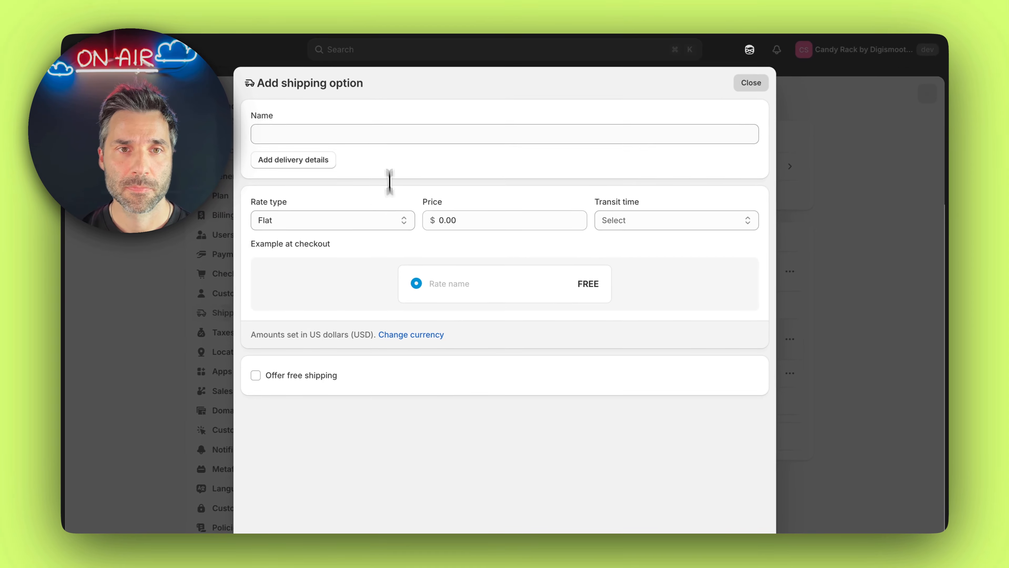
pyautogui.click(389, 139)
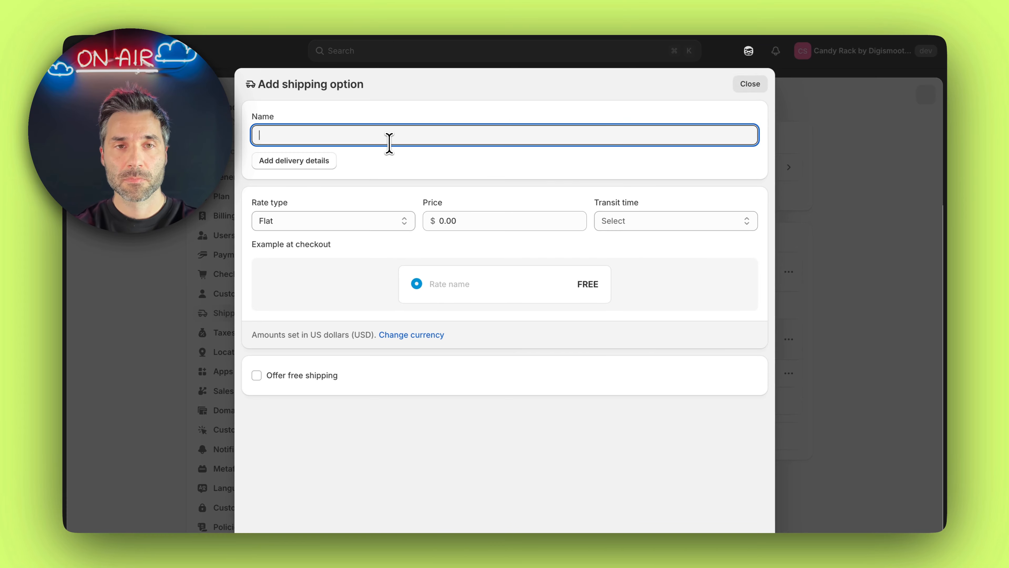
pyautogui.click(361, 175)
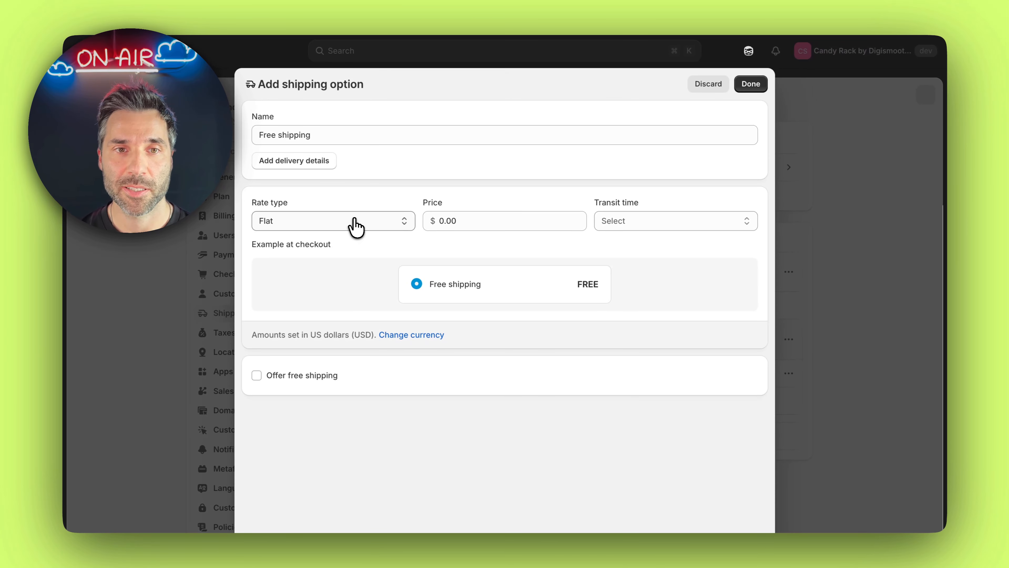
pyautogui.click(354, 224)
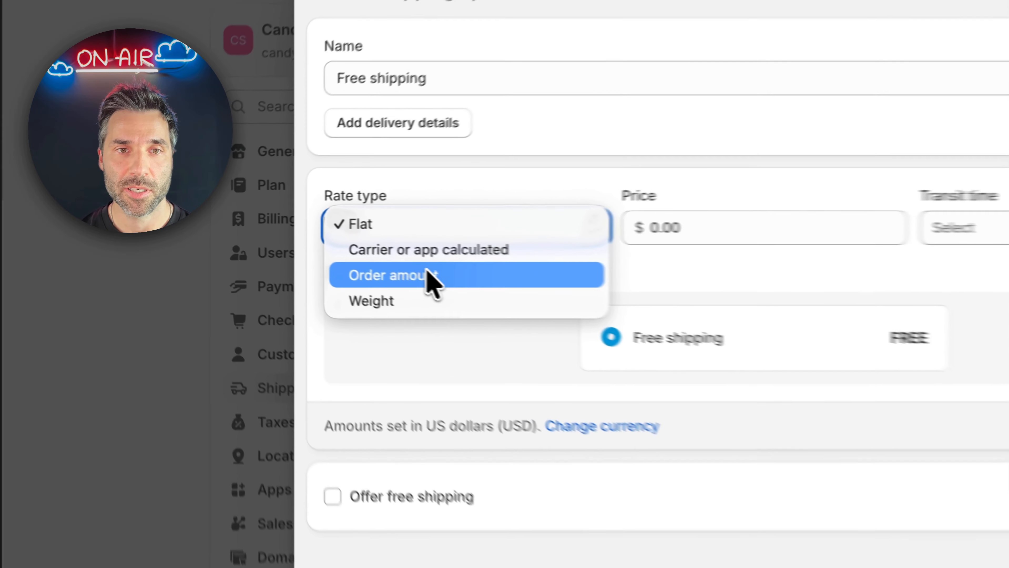
pyautogui.click(312, 248)
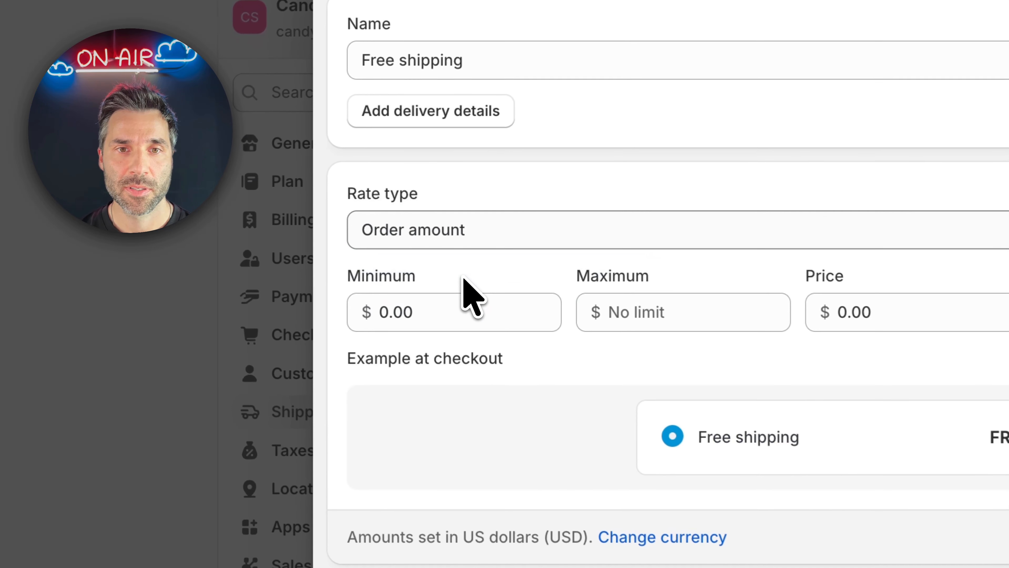
# Set the shipping option's minimum order to $20.00 and transit time to 1 to 2 business days, and finish adding it
pyautogui.click(469, 311)
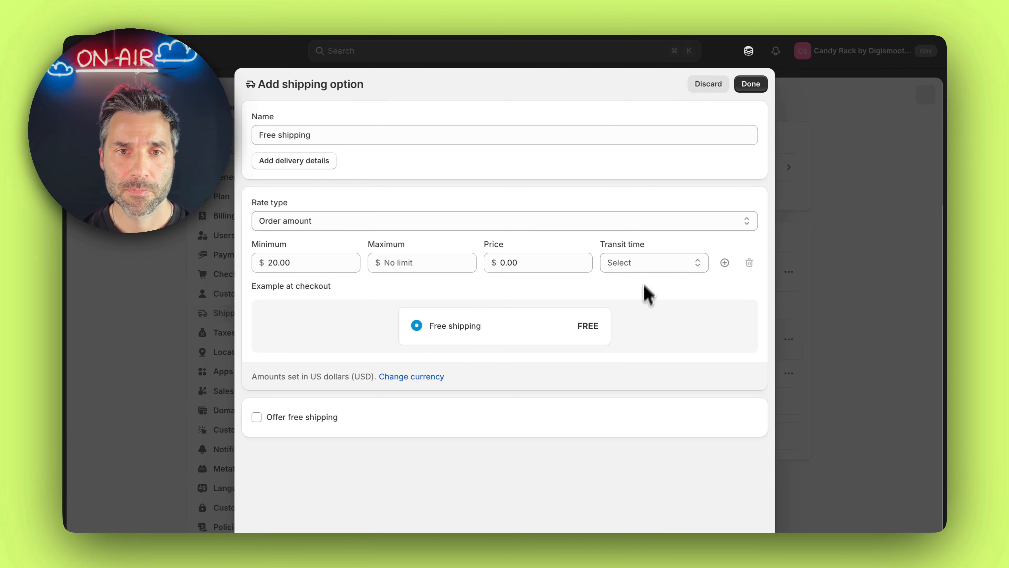
pyautogui.click(654, 292)
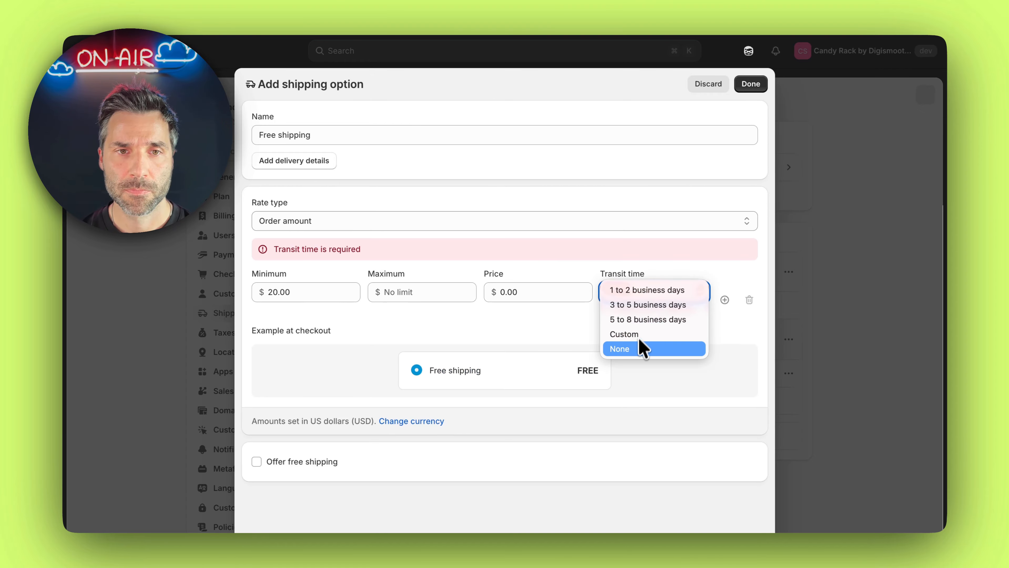
pyautogui.click(656, 291)
pyautogui.click(750, 84)
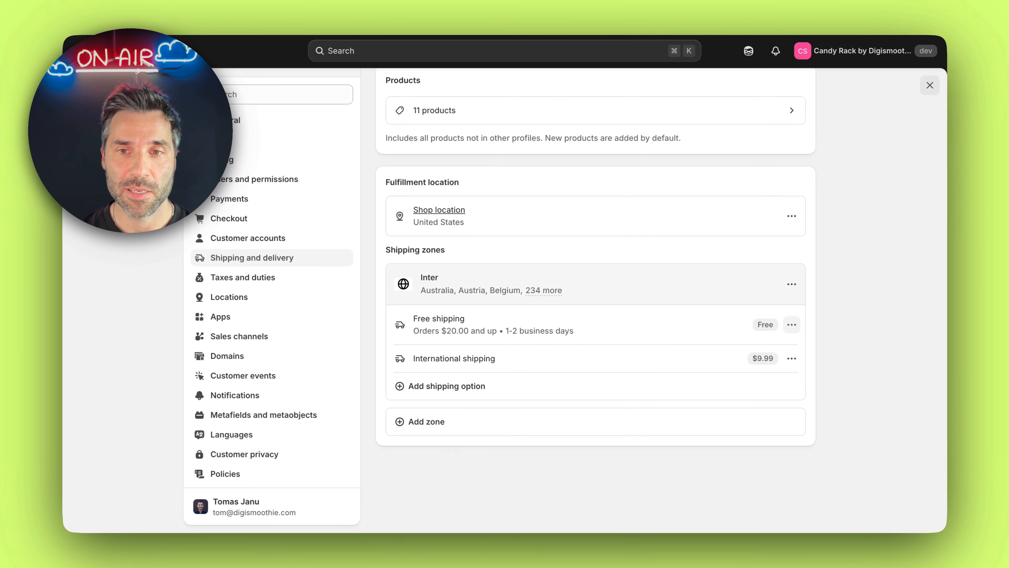
# Delete the Free shipping option from the Inter zone and save the profile
pyautogui.click(765, 317)
pyautogui.click(747, 370)
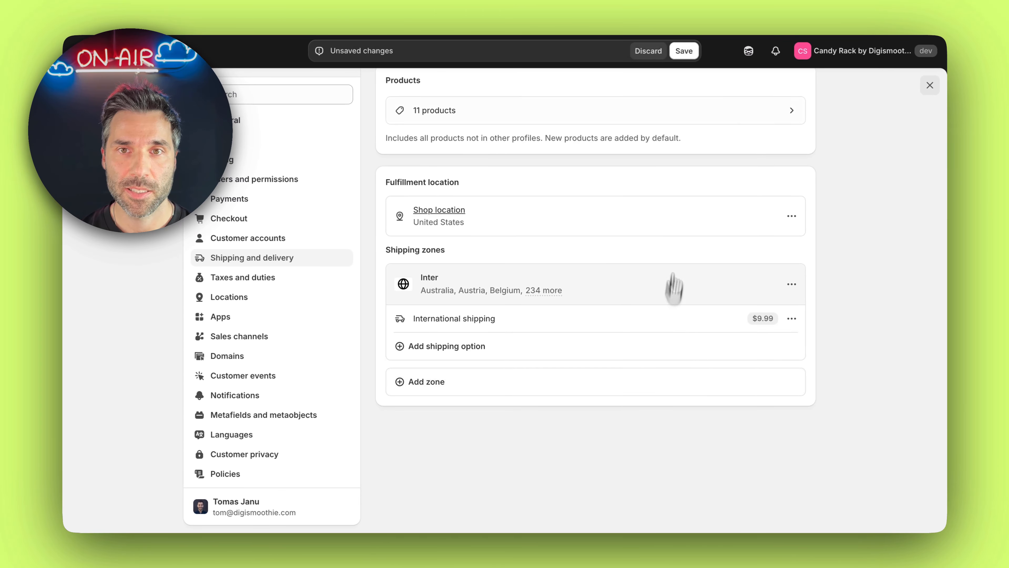
pyautogui.click(691, 60)
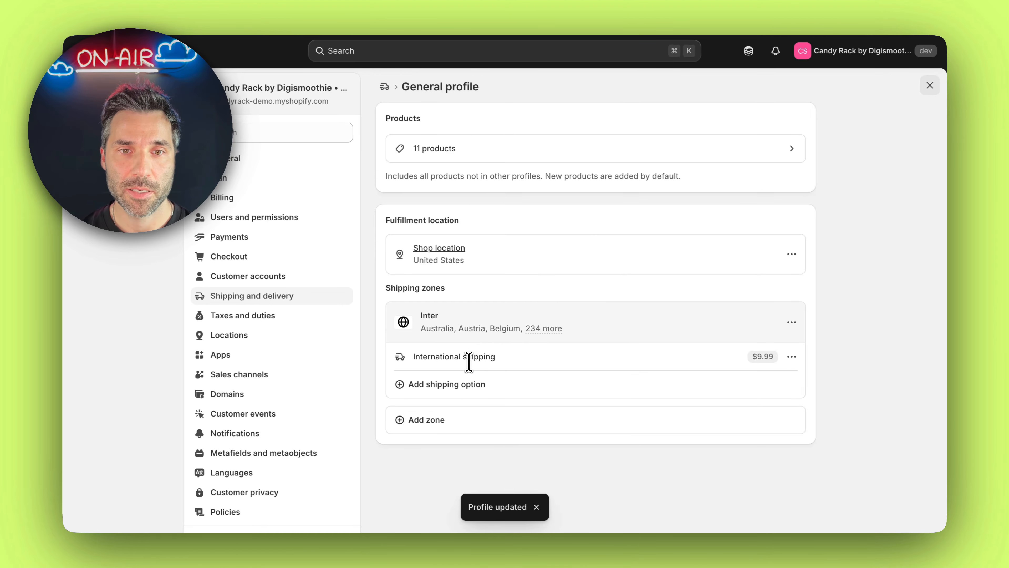
# Edit the International shipping option to offer free shipping with a minimum order amount of 20
pyautogui.click(791, 358)
pyautogui.click(764, 382)
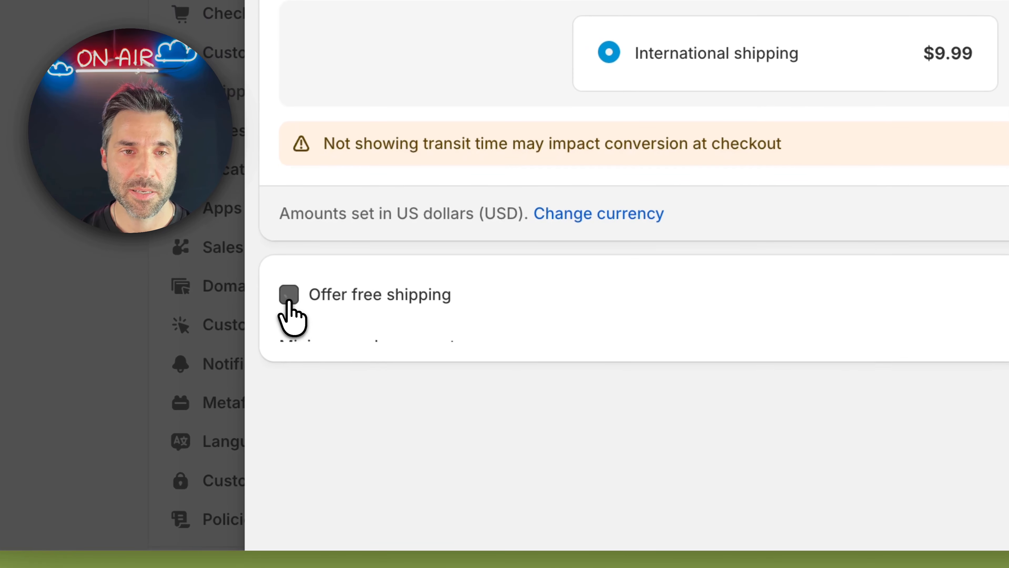
pyautogui.click(293, 303)
pyautogui.click(449, 375)
pyautogui.write('2')
pyautogui.write('0')
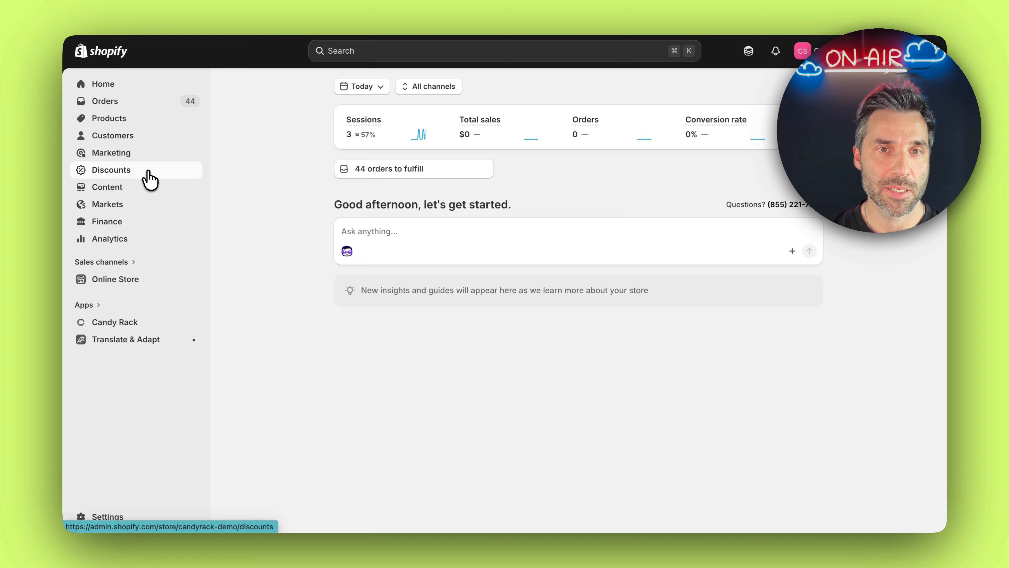
# Start a new free shipping discount and set its discount code to FREESHIPPING
pyautogui.click(150, 177)
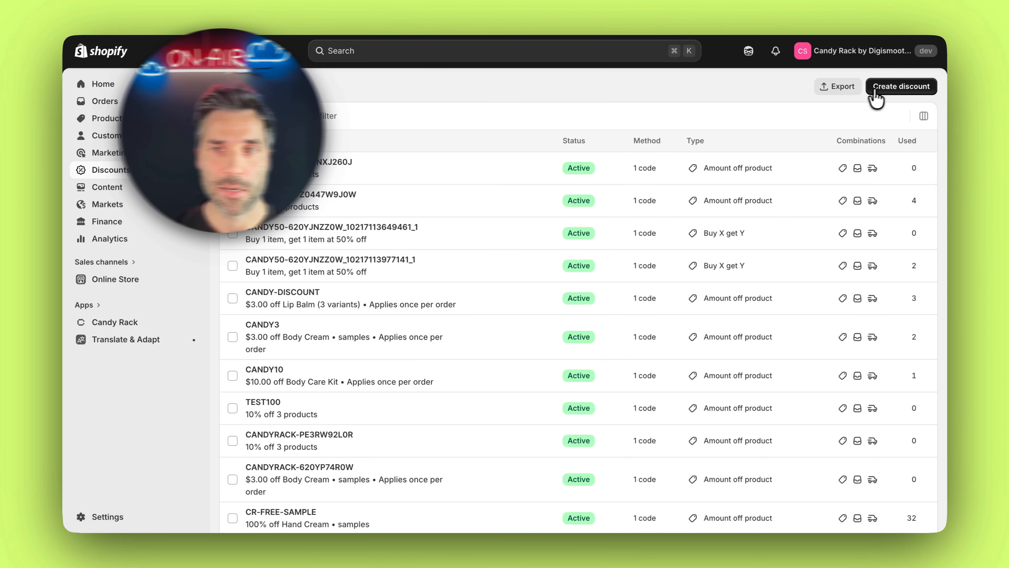
pyautogui.click(880, 89)
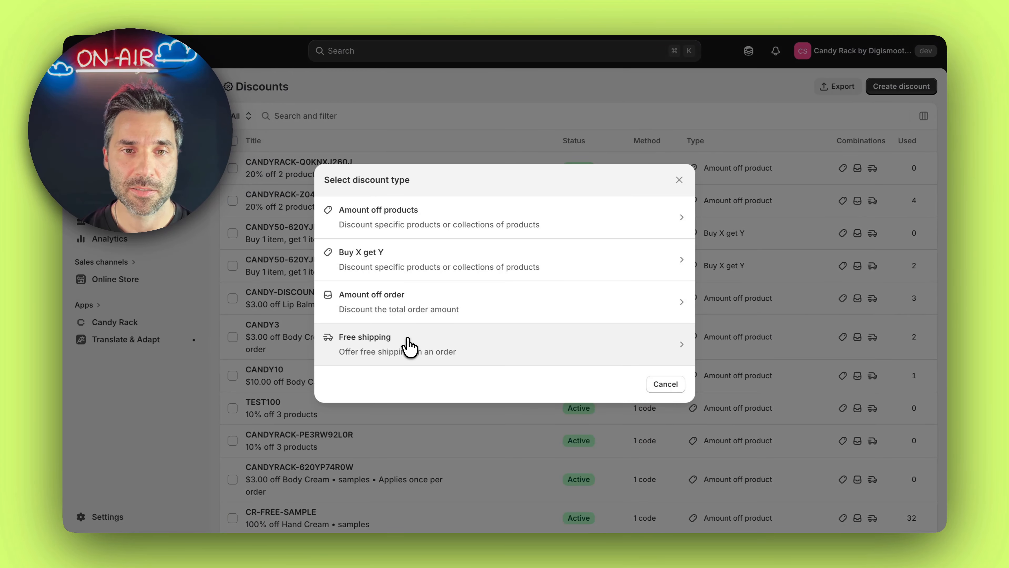
pyautogui.click(408, 346)
pyautogui.click(421, 205)
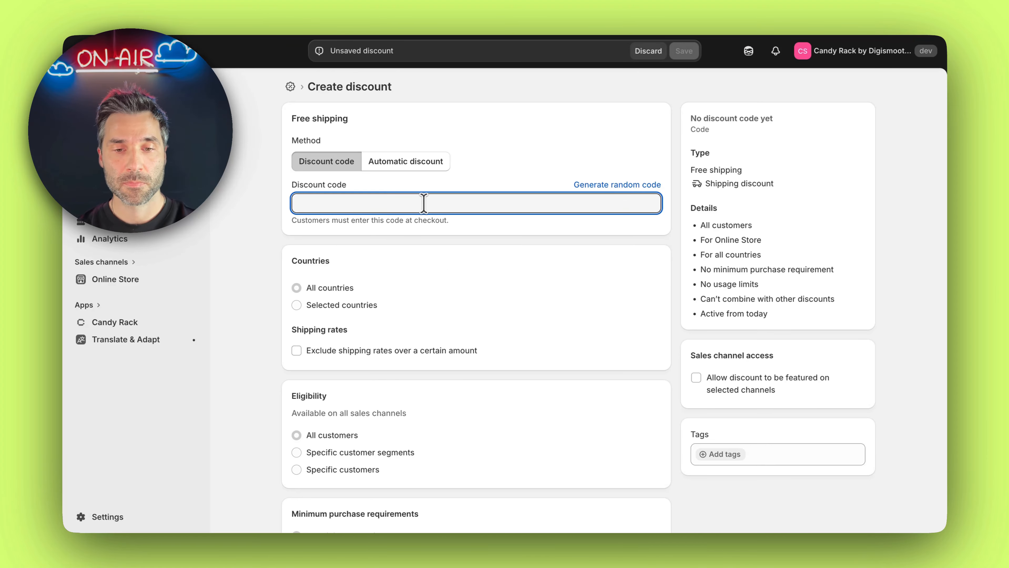
pyautogui.write('FREESHIPPING')
pyautogui.click(459, 245)
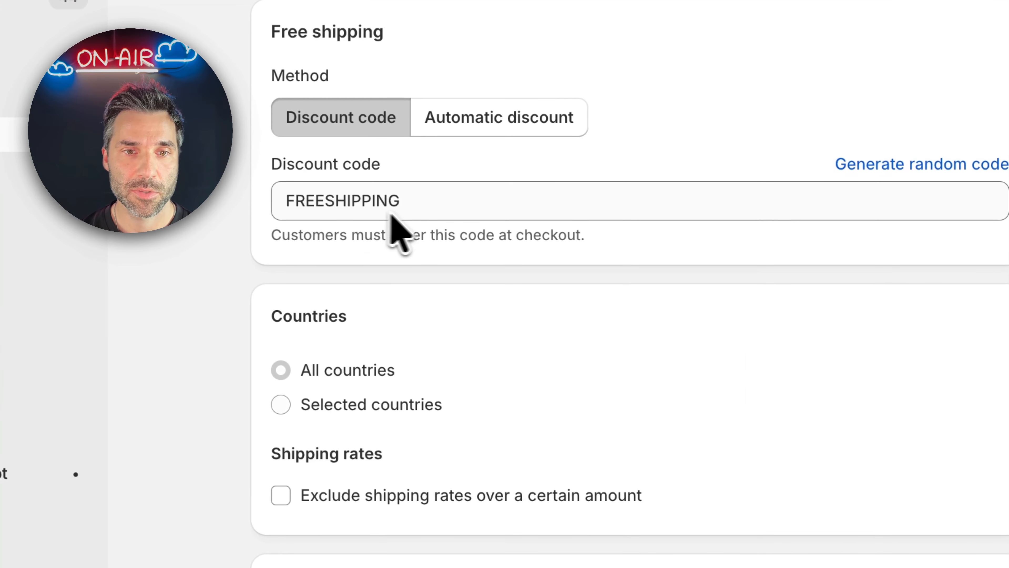
# Restrict the discount to selected countries and look at the list of available countries without choosing any
pyautogui.scroll(-3, 397, 225)
pyautogui.scroll(2, 389, 219)
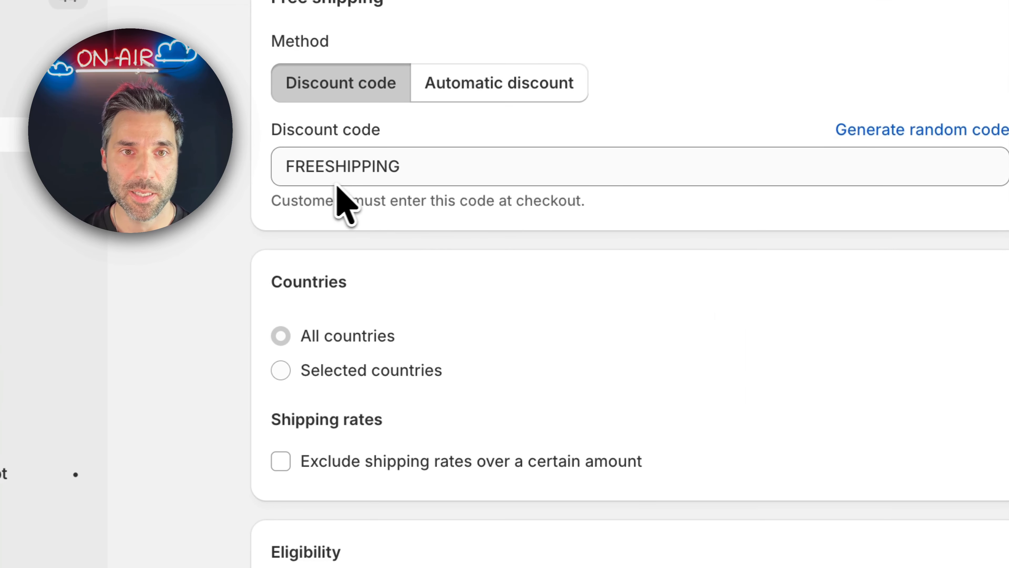
pyautogui.scroll(-2, 417, 209)
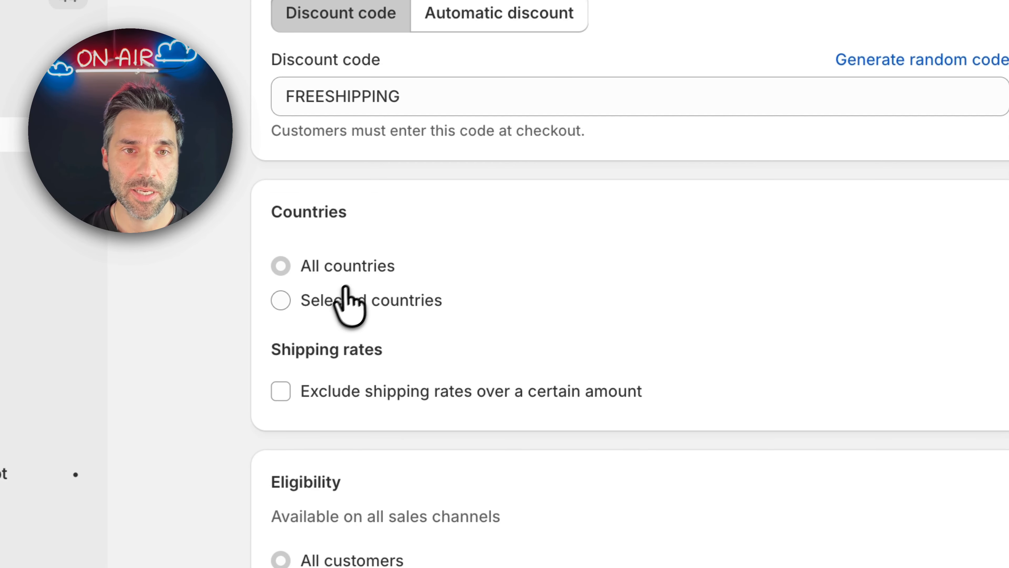
pyautogui.click(342, 302)
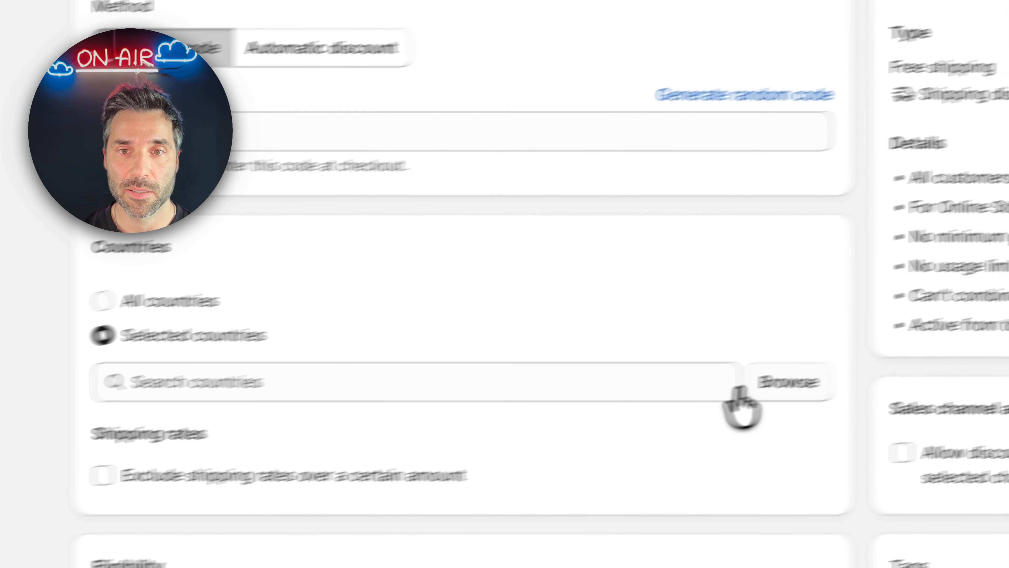
pyautogui.click(966, 347)
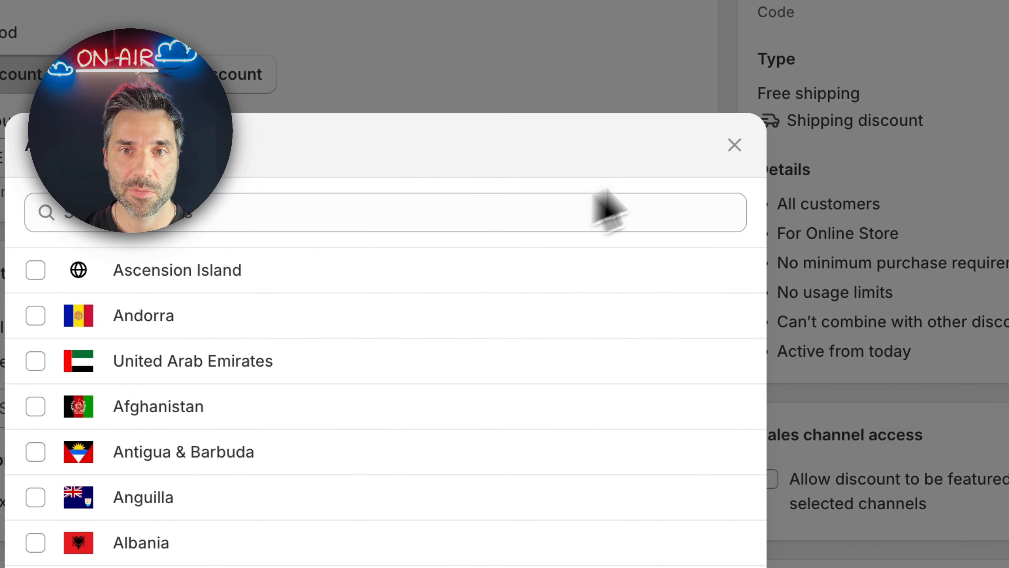
pyautogui.click(734, 144)
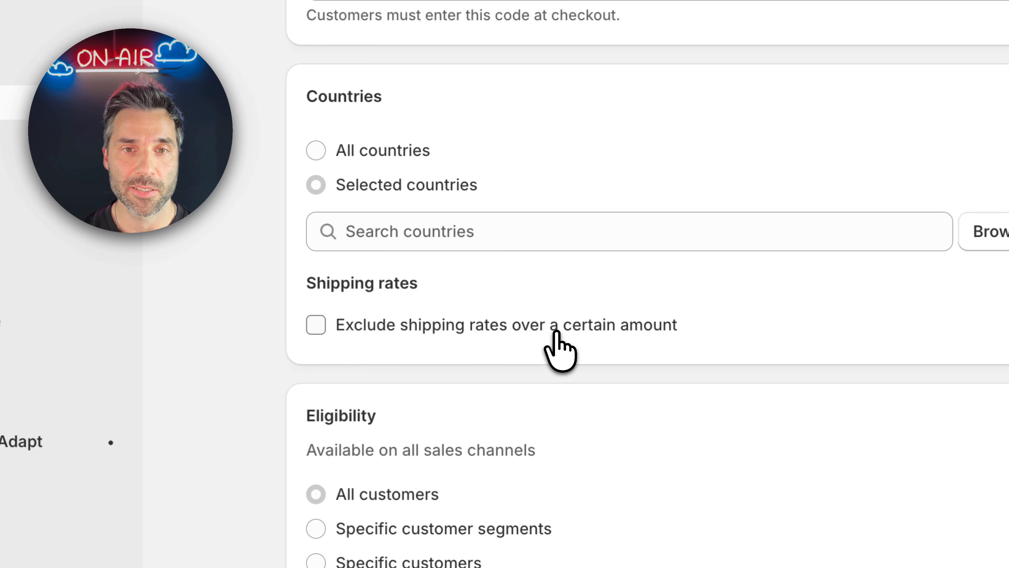
# Try the minimum purchase amount and minimum item quantity requirements, and return to no minimum requirements
pyautogui.scroll(-10, 581, 349)
pyautogui.scroll(4, 608, 225)
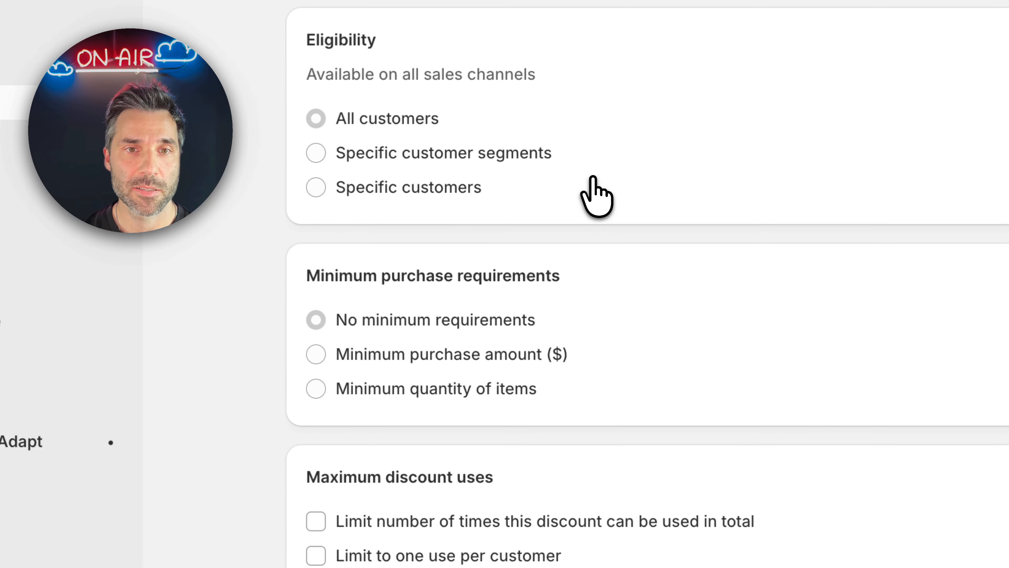
pyautogui.scroll(-2, 596, 195)
pyautogui.click(491, 291)
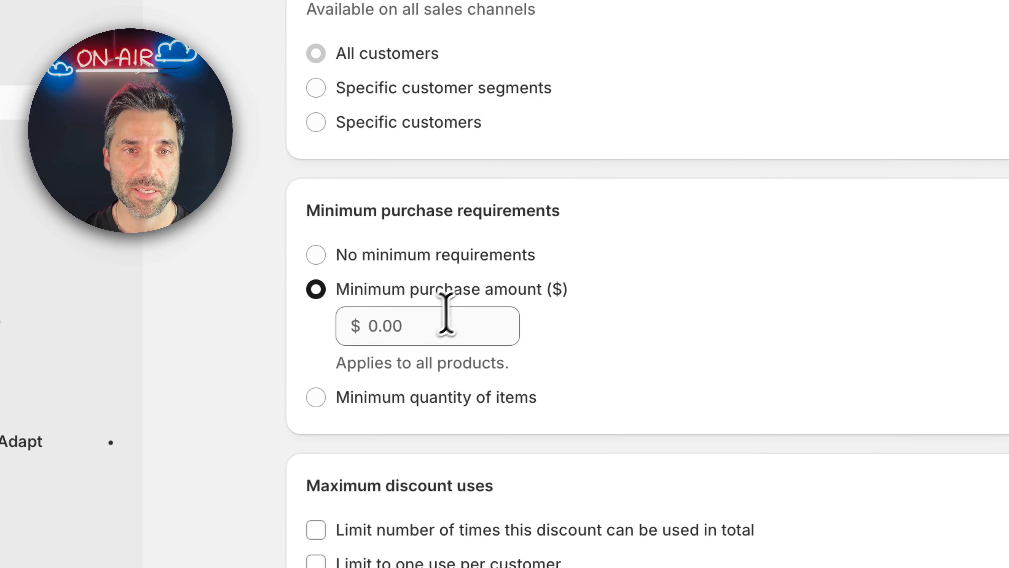
pyautogui.click(432, 323)
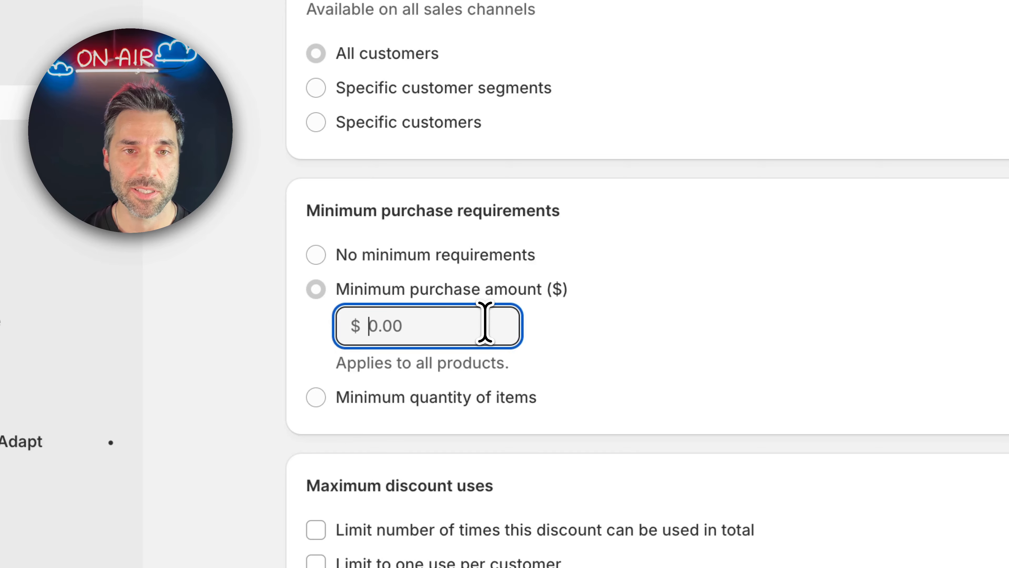
pyautogui.click(467, 397)
pyautogui.click(473, 290)
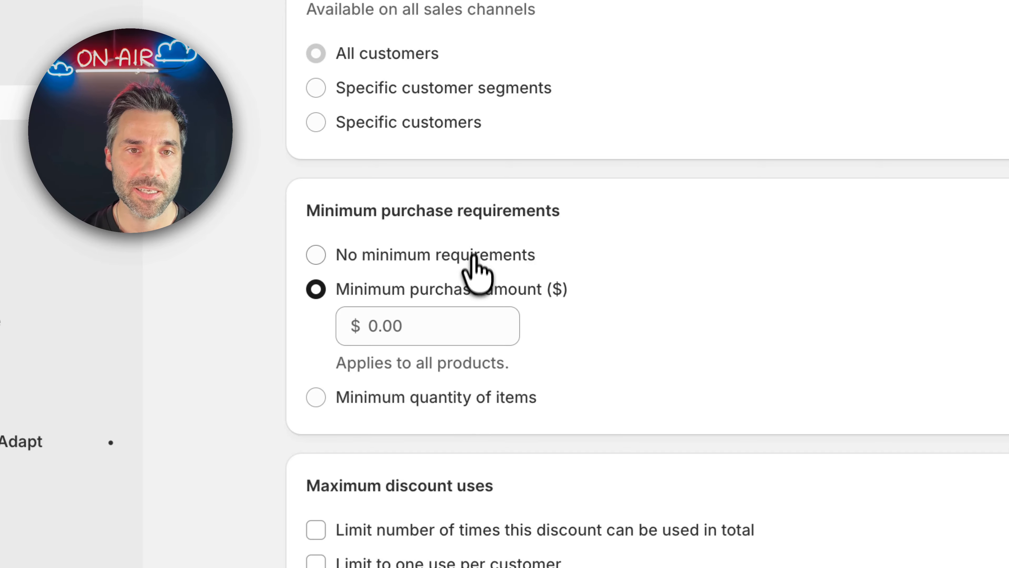
pyautogui.click(473, 258)
# Limit the discount to 100 total uses and to one use per customer
pyautogui.scroll(-5, 666, 315)
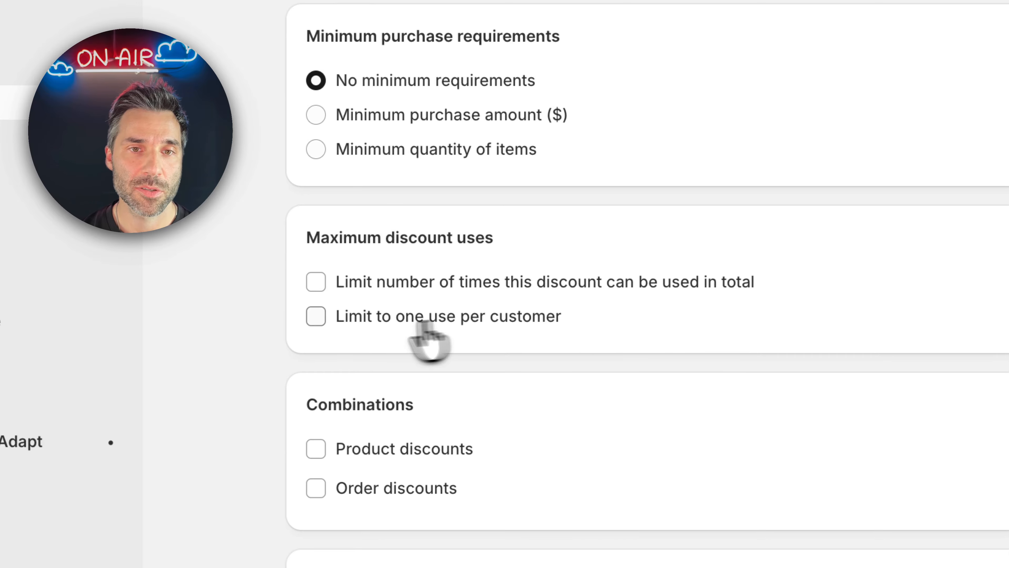
pyautogui.click(384, 283)
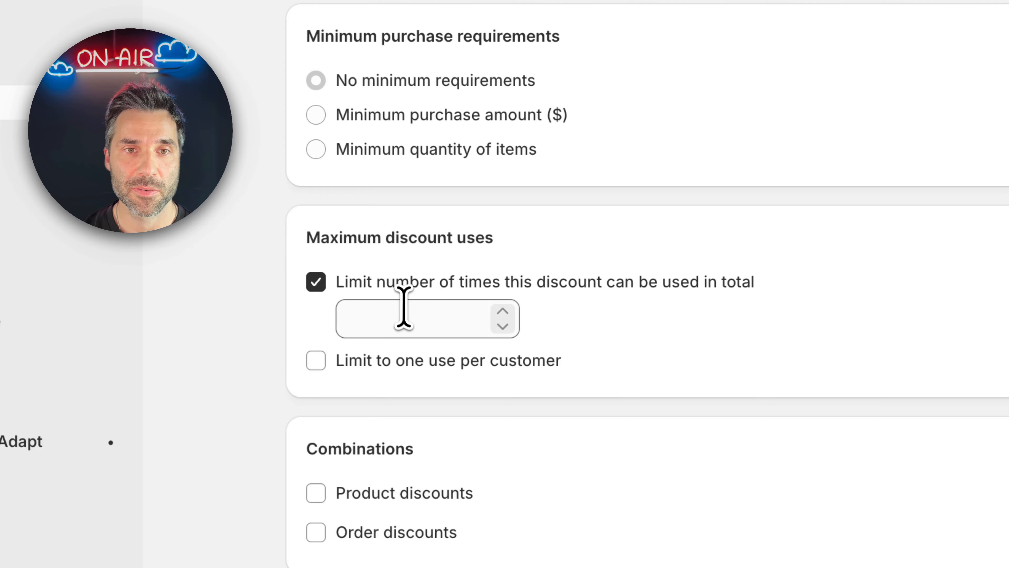
pyautogui.click(405, 314)
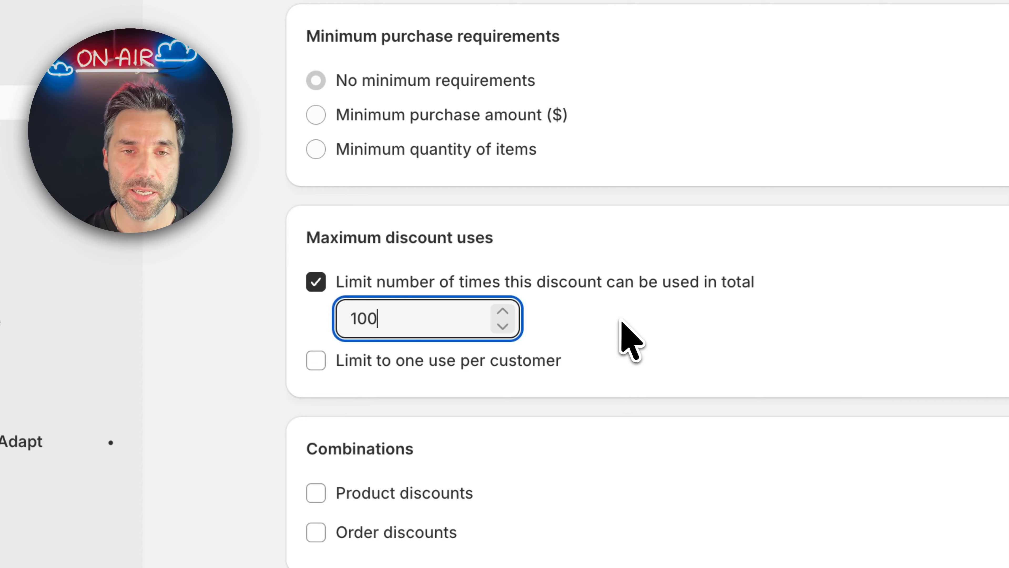
pyautogui.click(497, 361)
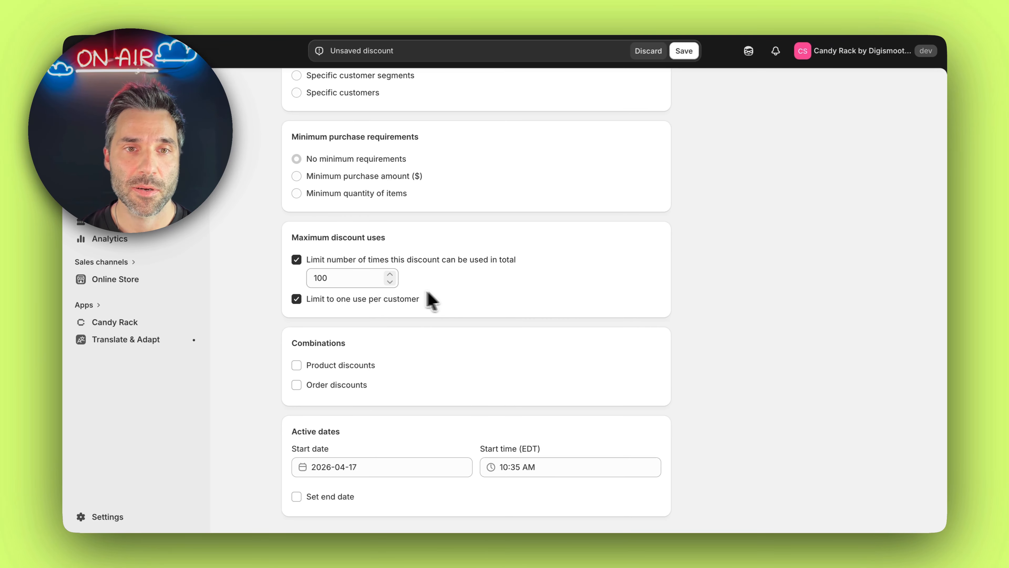
# Allow the discount to combine with both product discounts and order discounts
pyautogui.scroll(3, 477, 297)
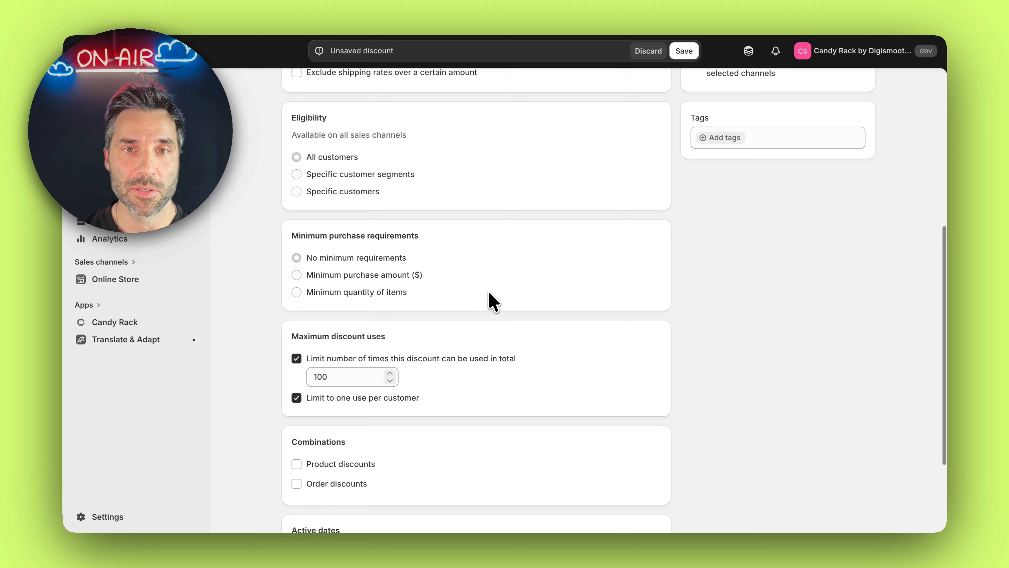
pyautogui.scroll(-3, 489, 298)
pyautogui.scroll(-1, 475, 293)
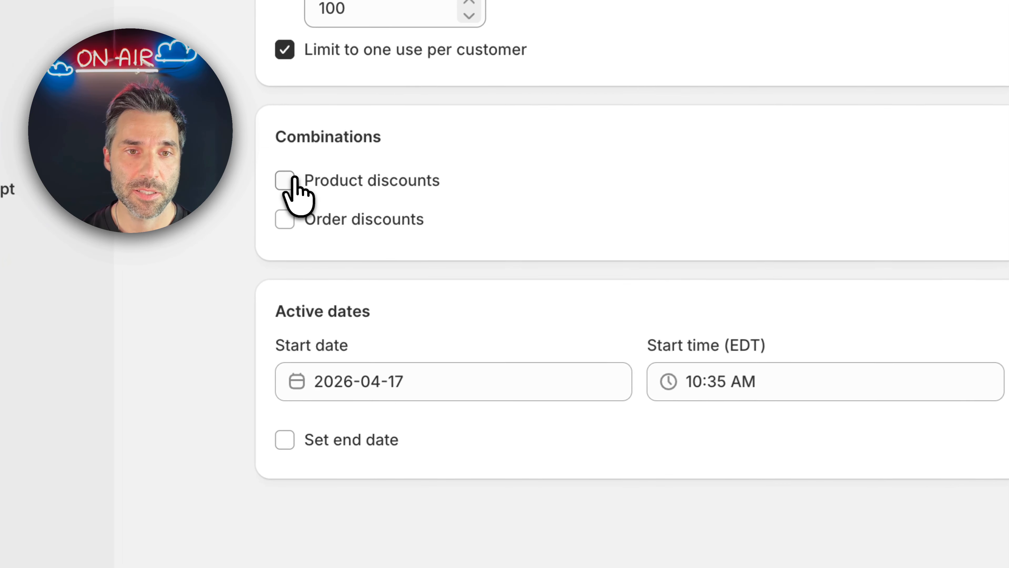
pyautogui.click(282, 179)
pyautogui.click(282, 217)
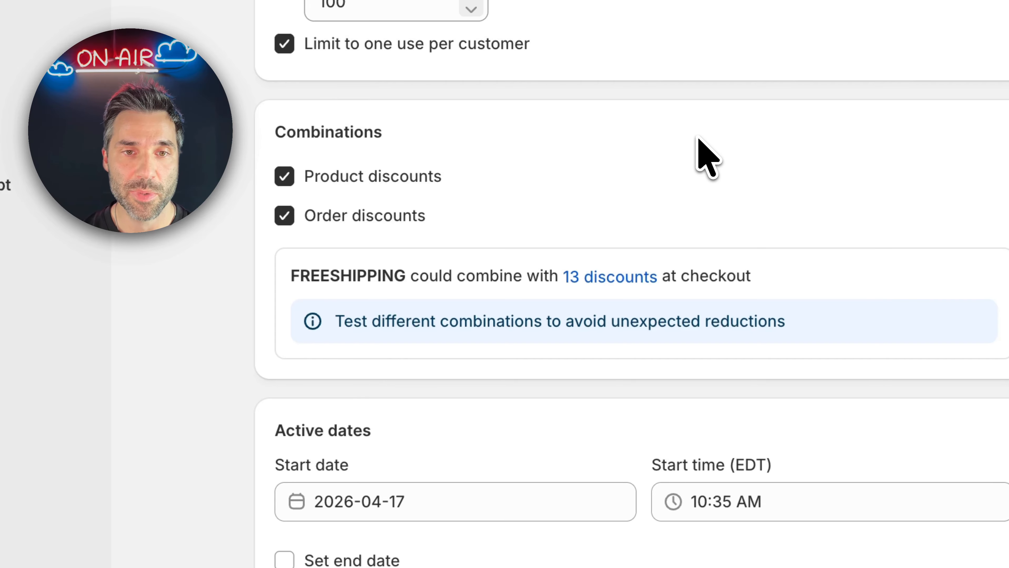
# Enable an end date for the discount's active period
pyautogui.scroll(-3, 691, 149)
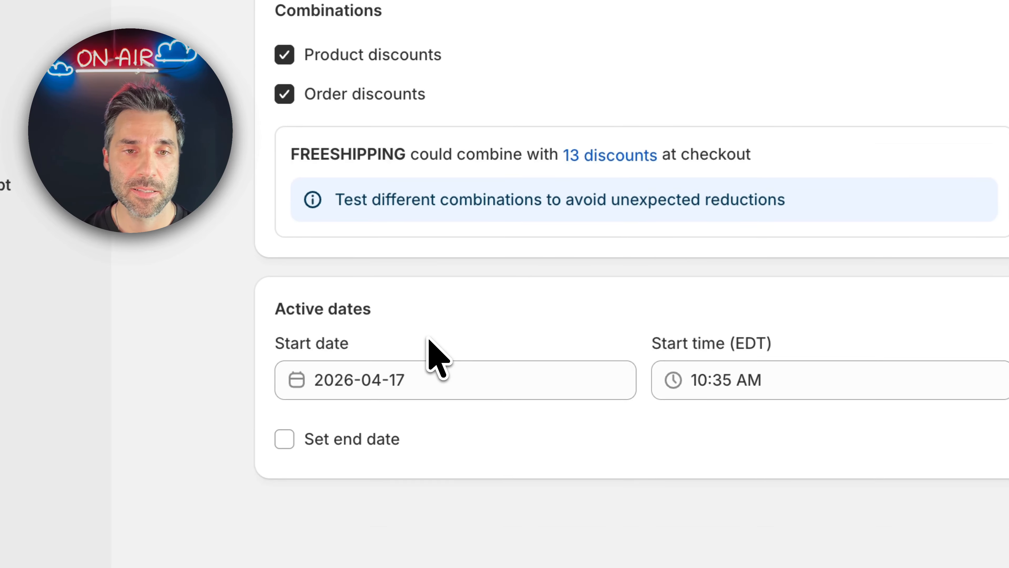
pyautogui.click(383, 439)
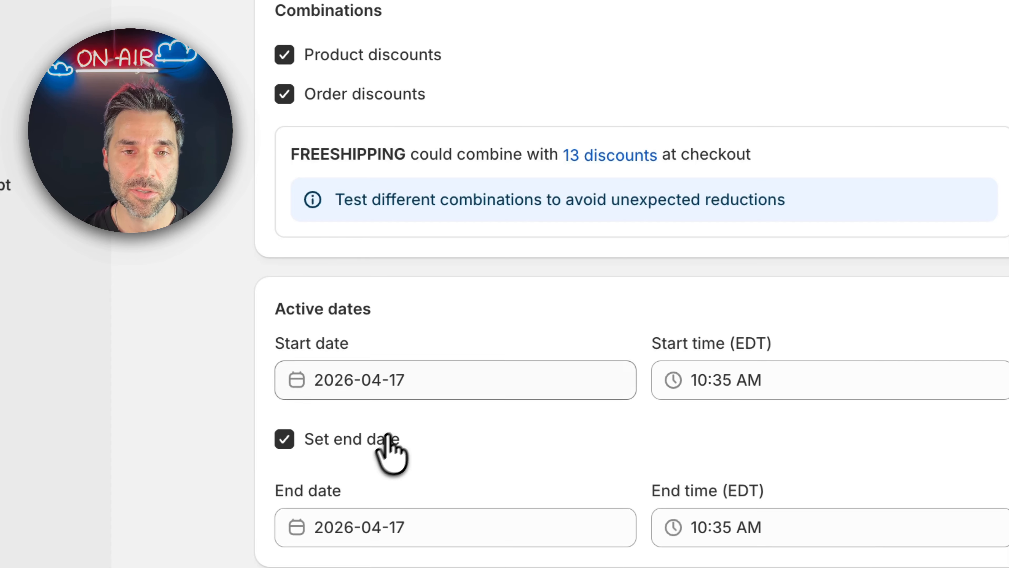
pyautogui.scroll(-2, 574, 287)
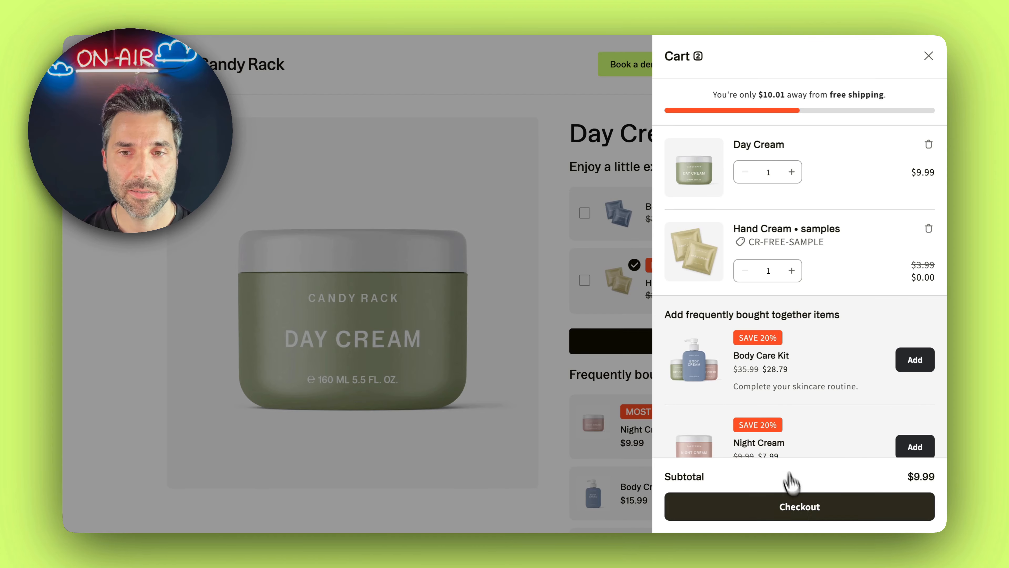
# Proceed from the cart to checkout with the Day Cream and review the shipping method's cost
pyautogui.click(802, 509)
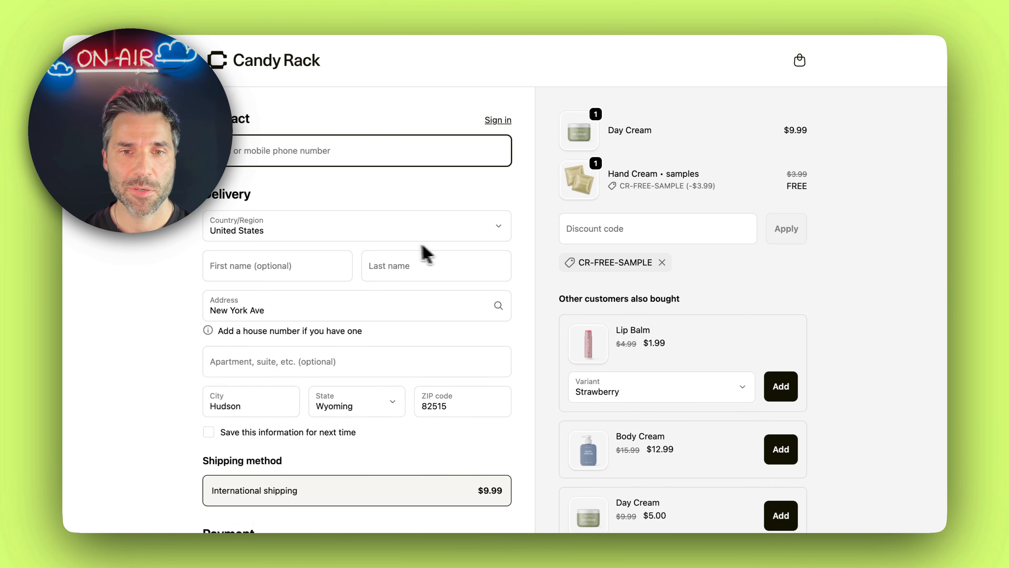
pyautogui.scroll(-3, 407, 252)
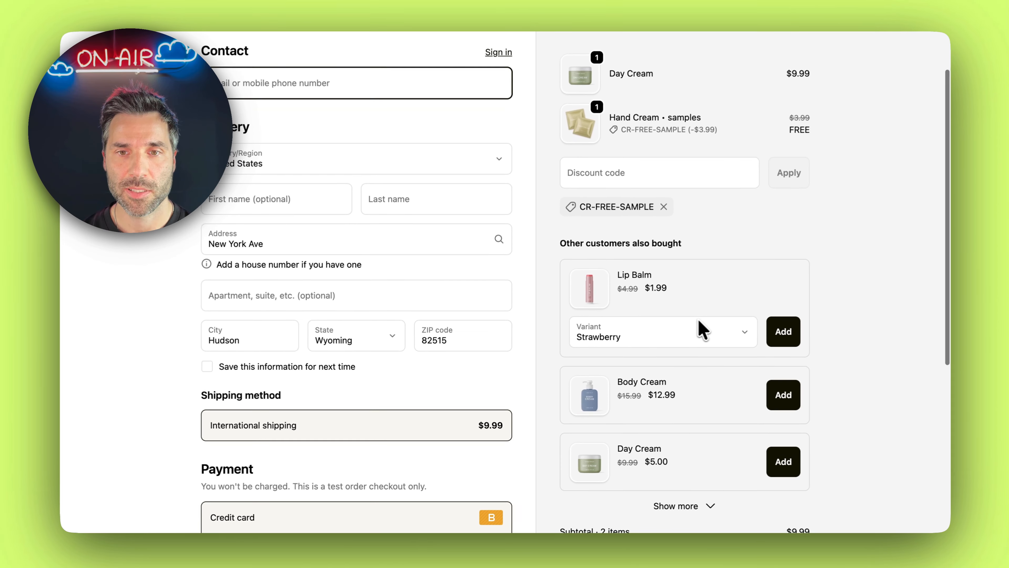
pyautogui.scroll(-1, 470, 405)
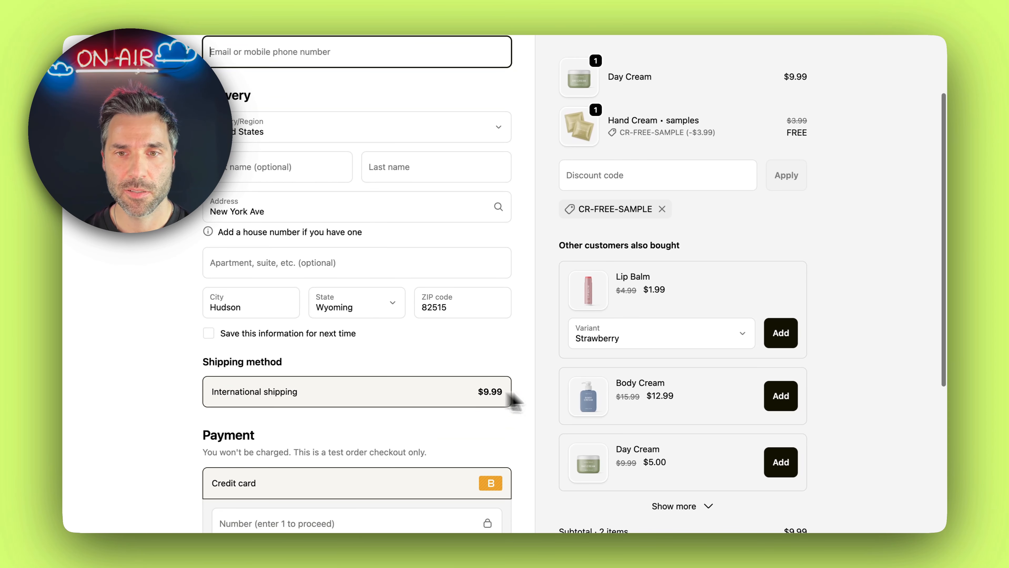
# Add the discounted Body Cream offer to the order and check its effect on the shipping cost
pyautogui.click(780, 396)
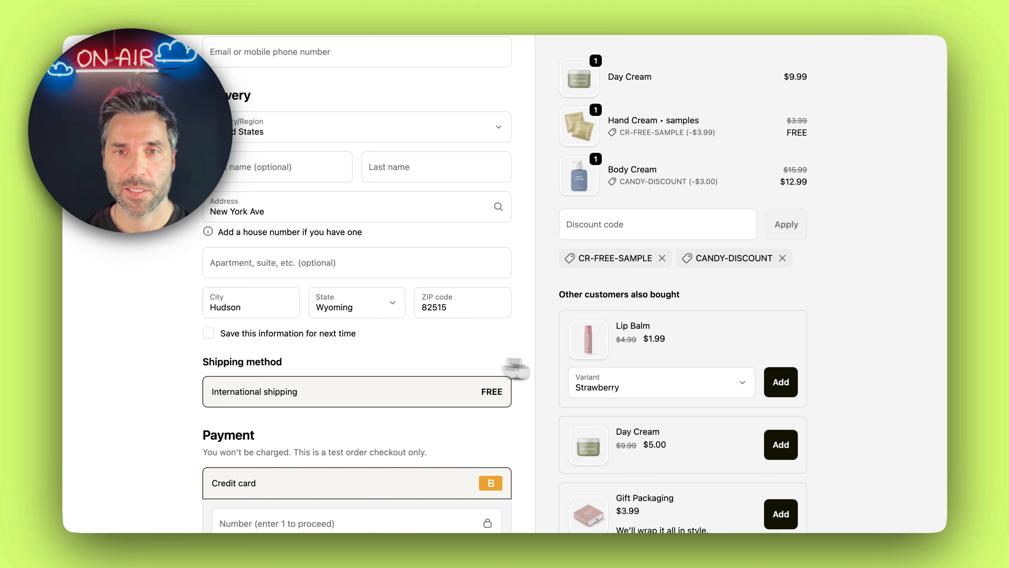
pyautogui.scroll(2, 613, 326)
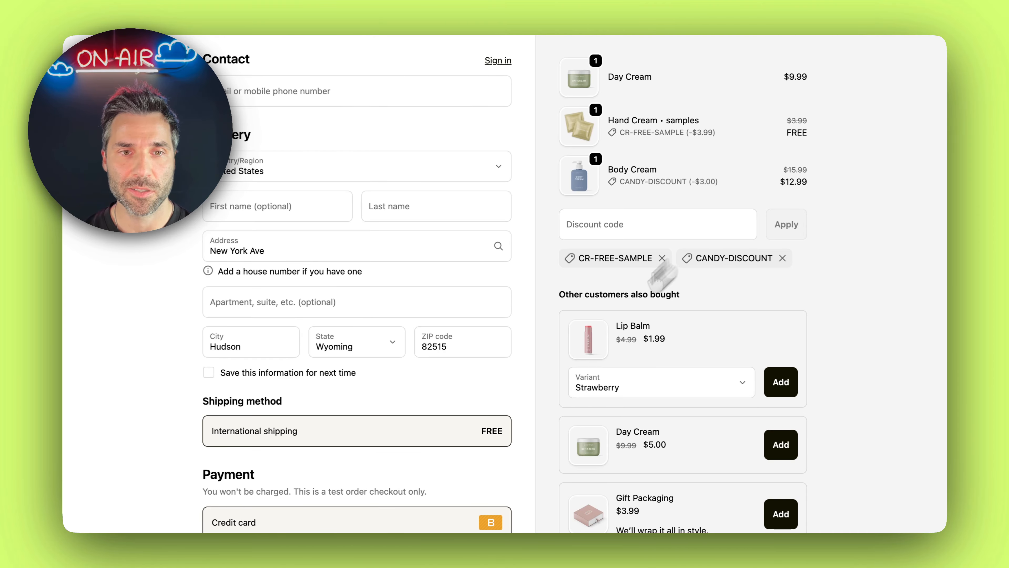
pyautogui.scroll(-1, 636, 286)
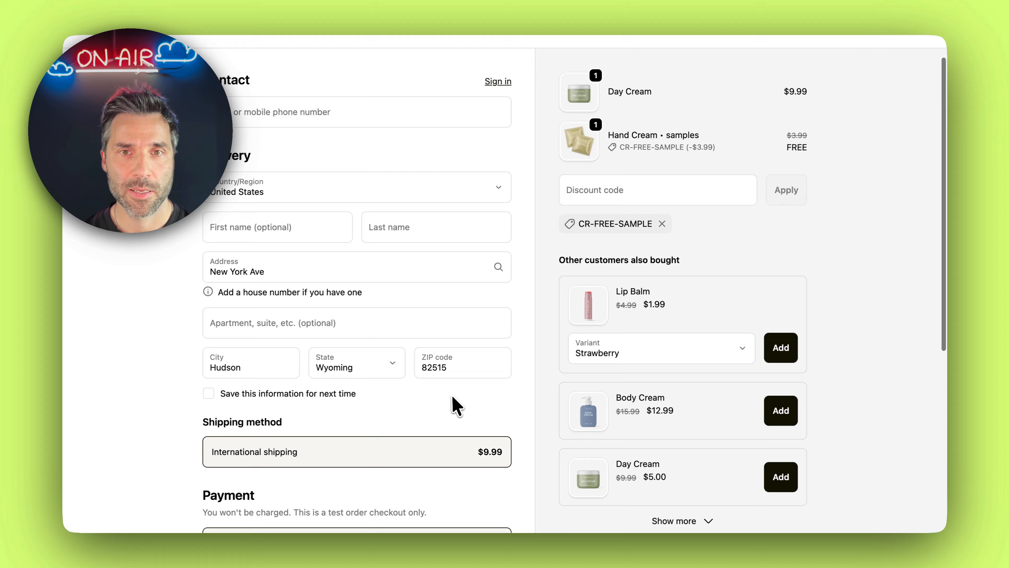
# Apply the discount code "freeshipping" to the order at checkout
pyautogui.scroll(3, 451, 405)
pyautogui.click(633, 214)
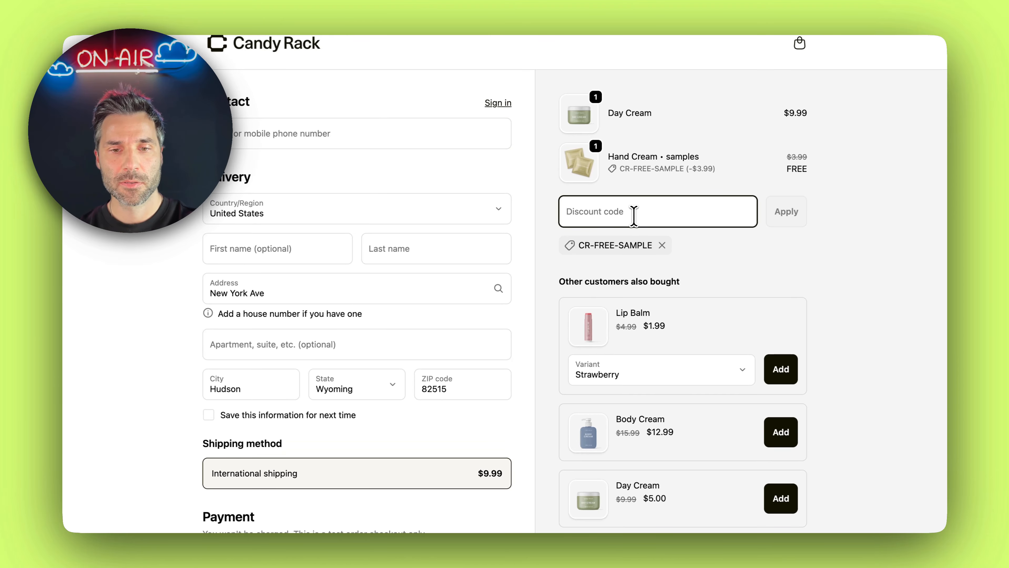
pyautogui.write('freeshipping')
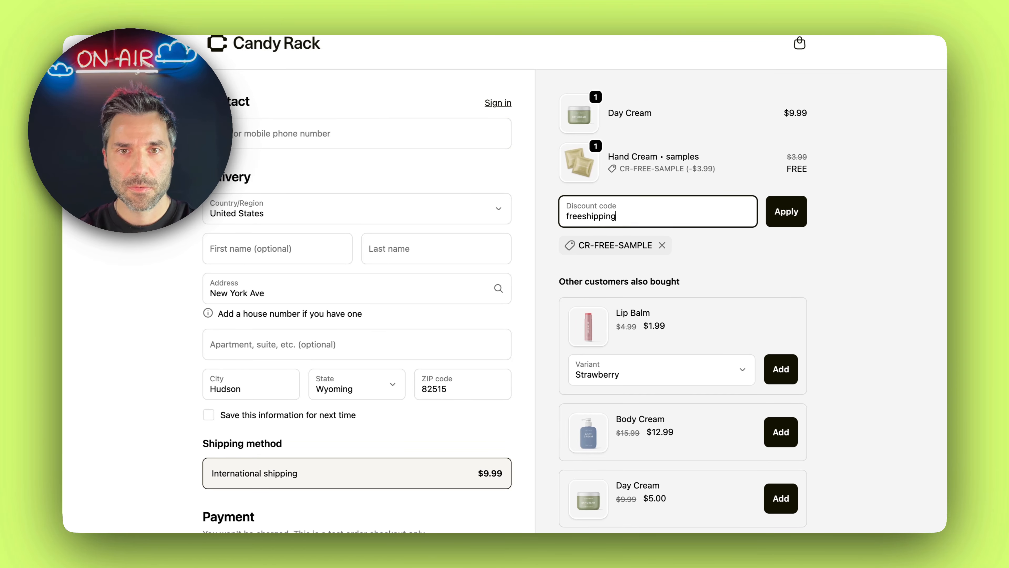
pyautogui.click(777, 217)
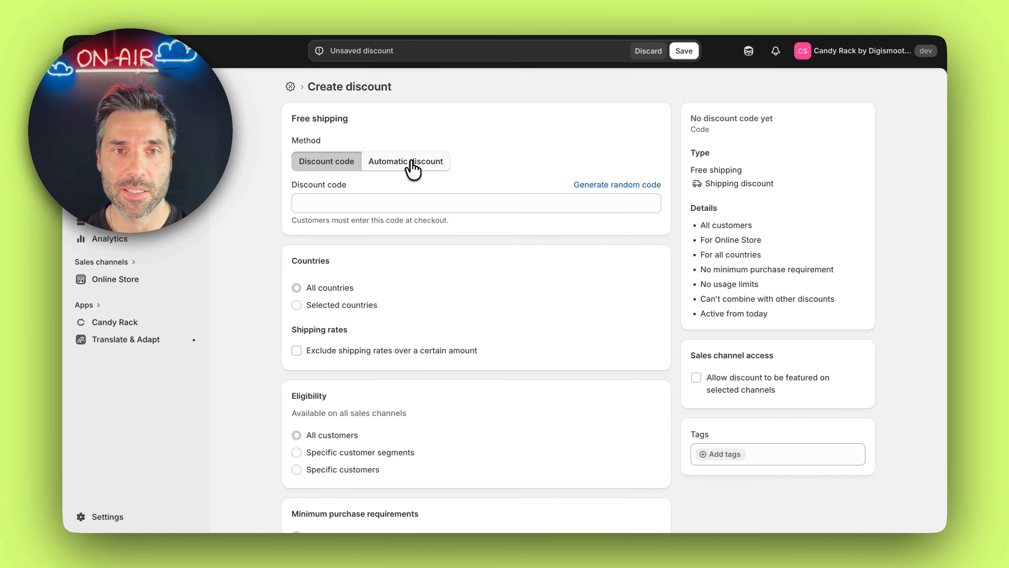
# Create an automatic free shipping discount titled "FREE SHIPPING", save it, and check it in the checkout's order summary
pyautogui.click(415, 163)
pyautogui.click(404, 200)
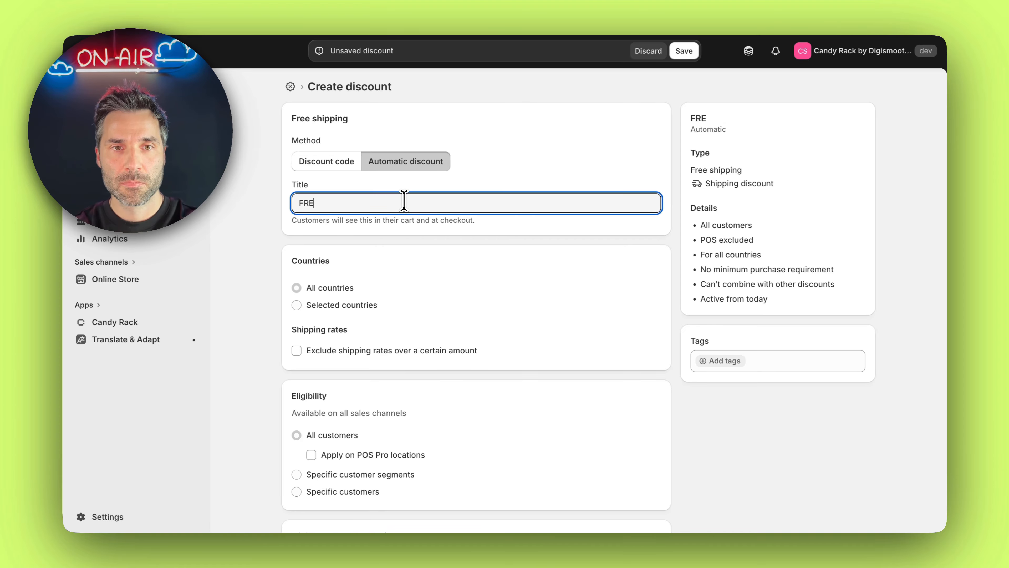
pyautogui.scroll(-10, 514, 237)
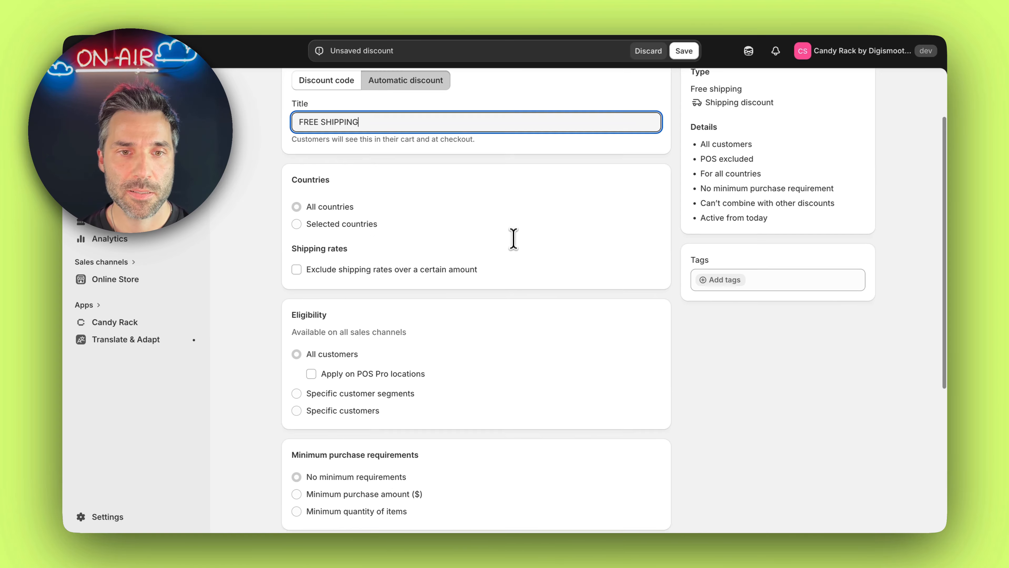
pyautogui.scroll(3, 514, 234)
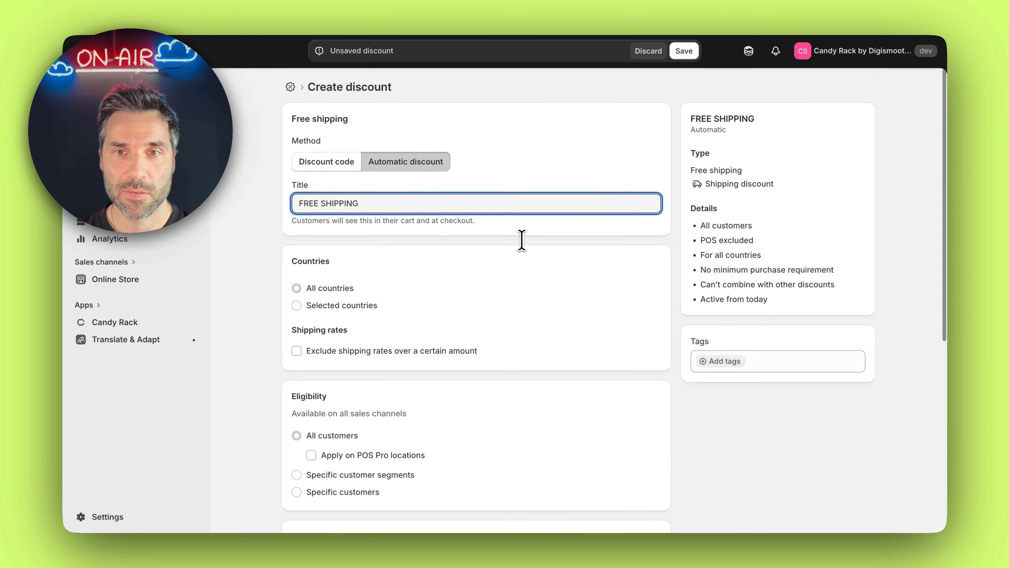
pyautogui.click(684, 54)
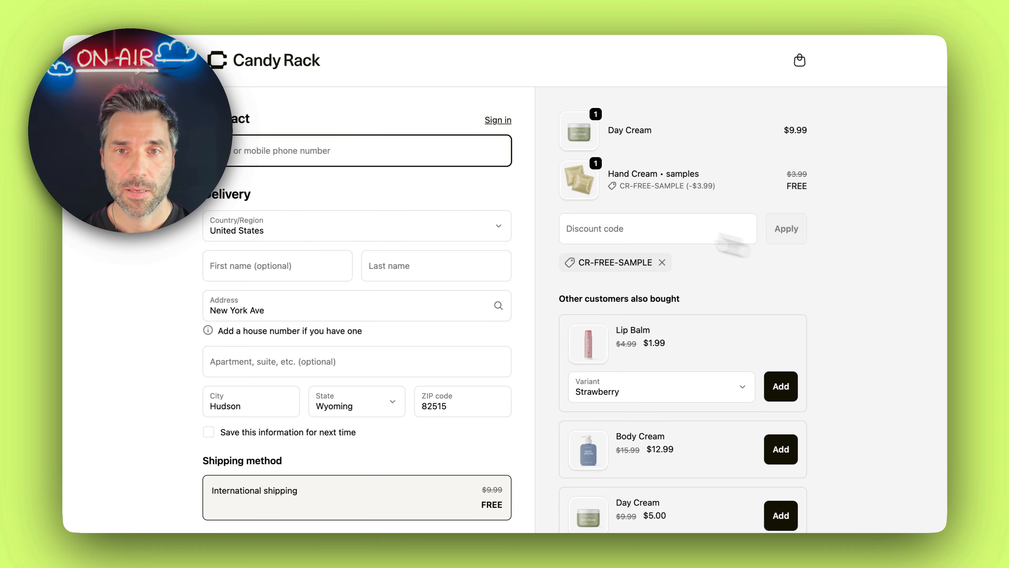
pyautogui.scroll(-2, 534, 179)
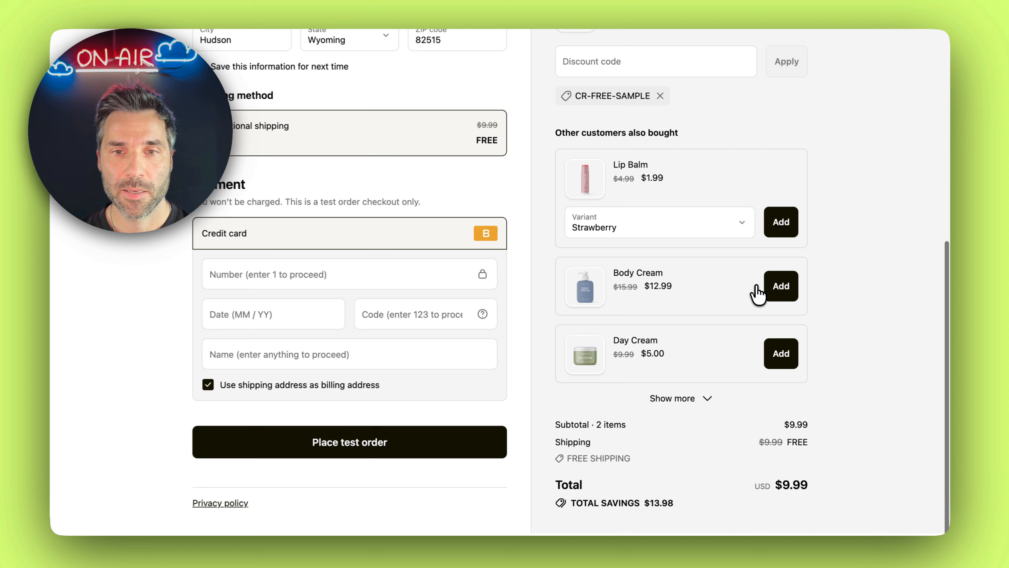
pyautogui.scroll(10, 629, 467)
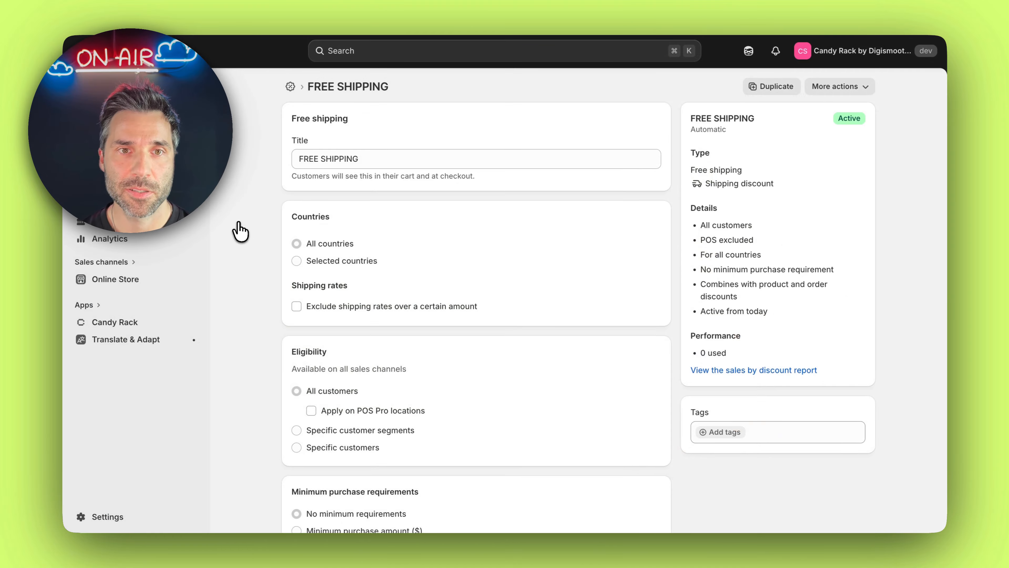
# Start a custom shipping profile named "Free shipping" in the store's shipping and delivery settings
pyautogui.scroll(-6, 403, 225)
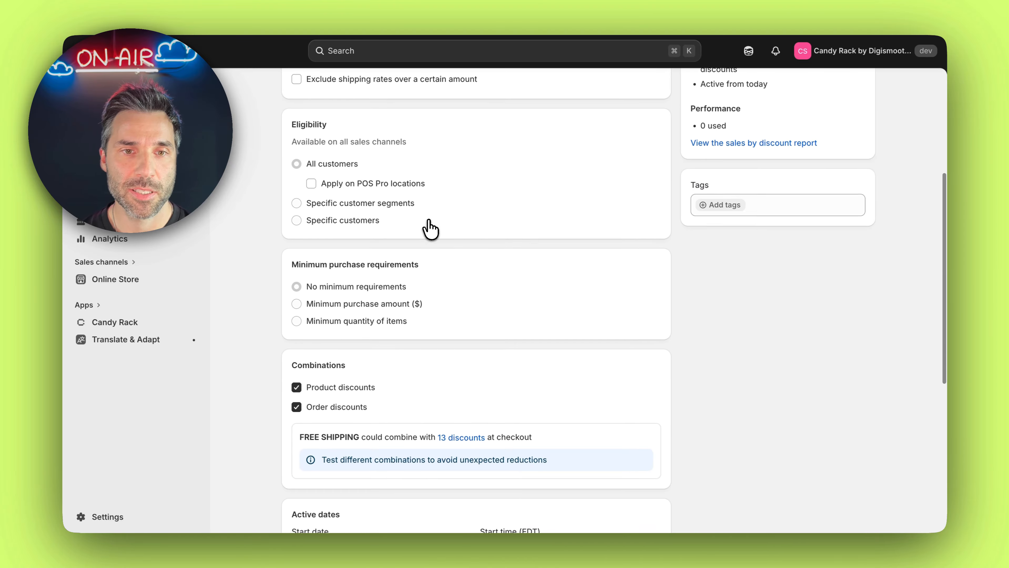
pyautogui.scroll(6, 419, 316)
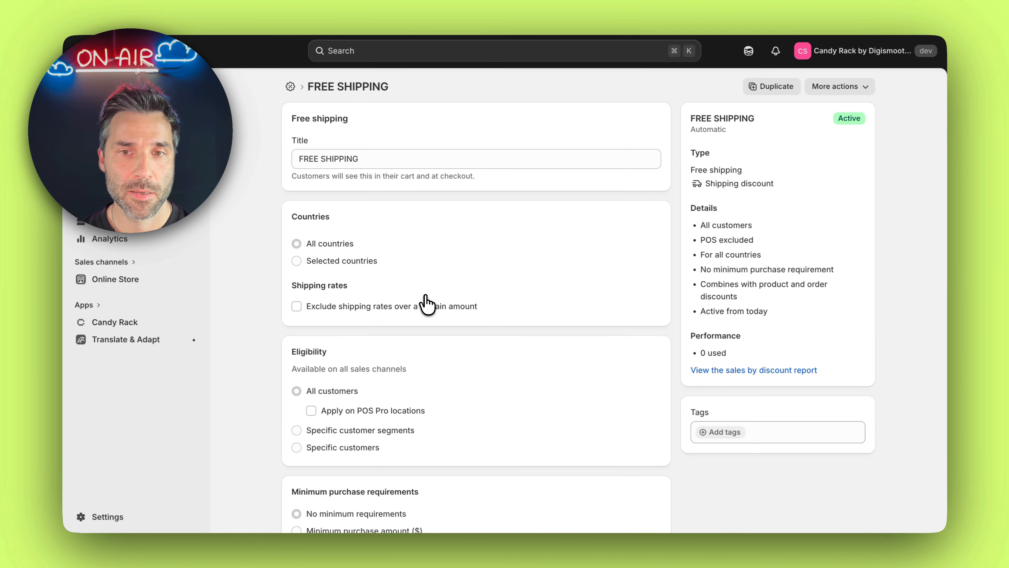
pyautogui.click(123, 516)
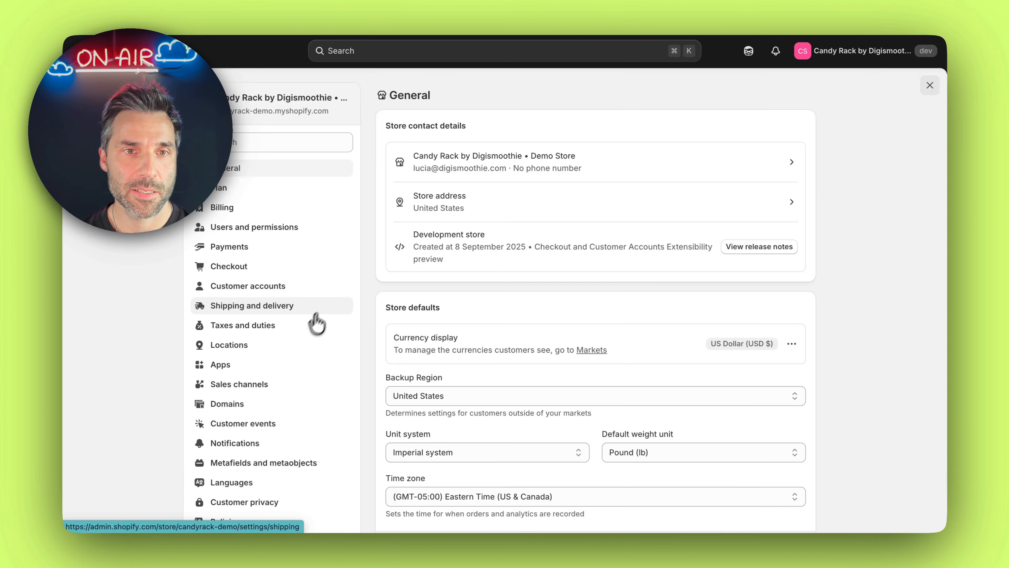
pyautogui.click(274, 308)
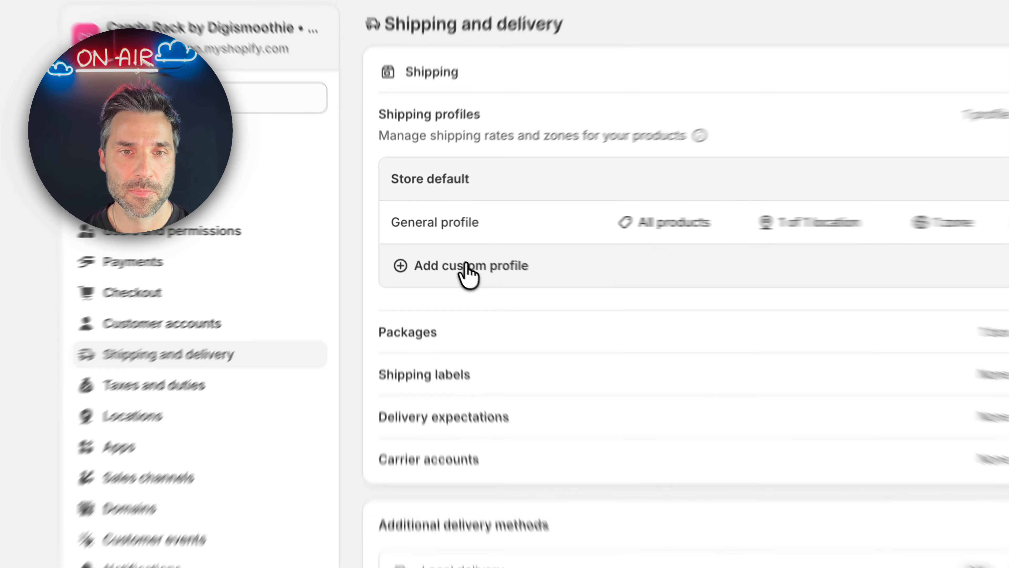
pyautogui.click(481, 278)
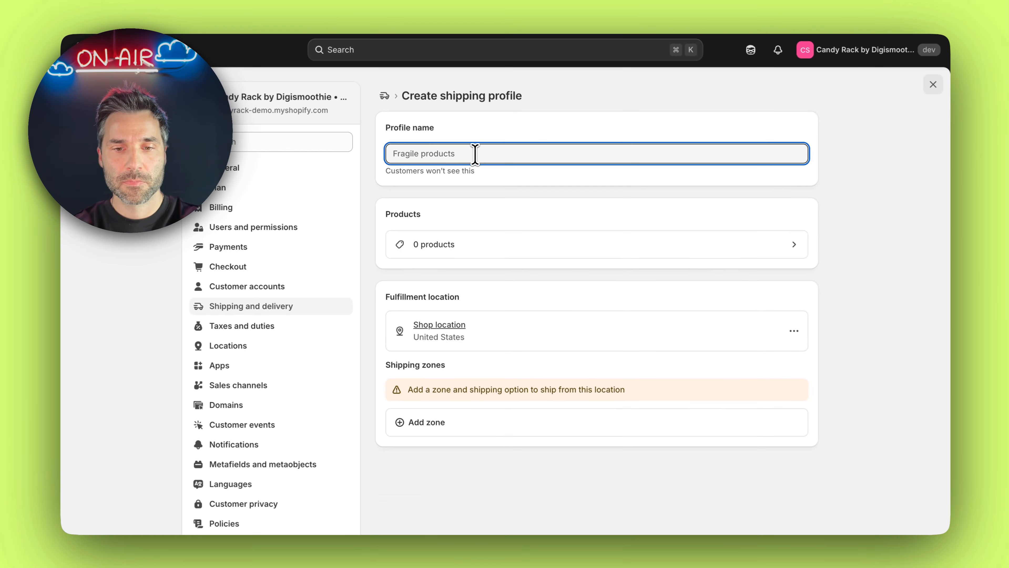
pyautogui.write('Free shipping')
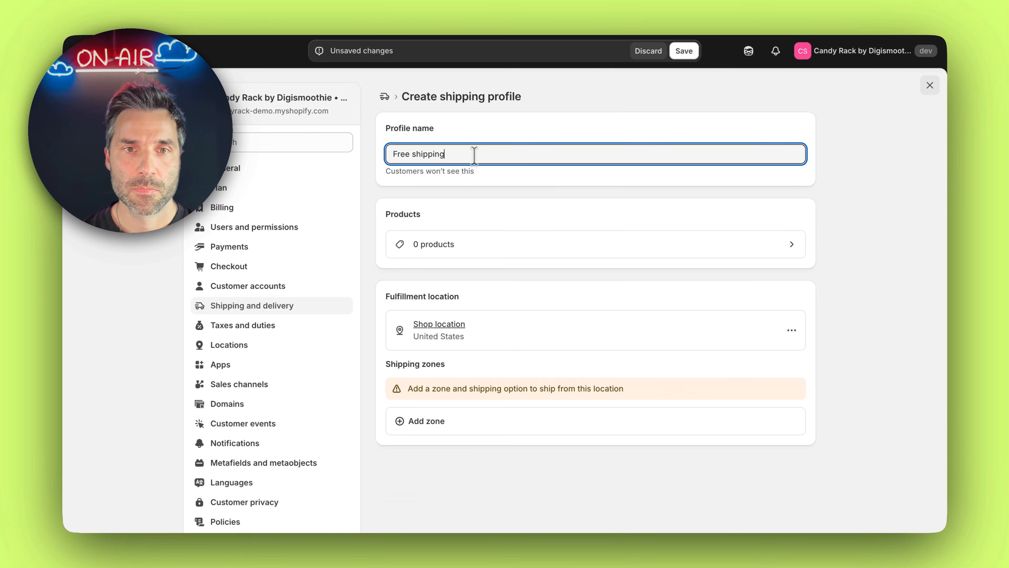
# Assign the Night Cream product to the new shipping profile
pyautogui.click(641, 246)
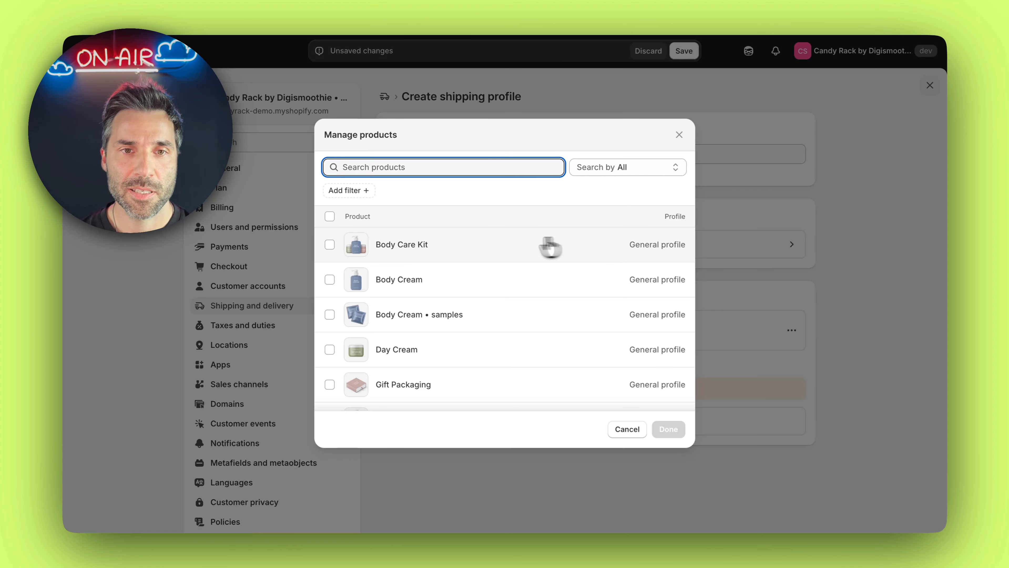
pyautogui.scroll(-5, 482, 250)
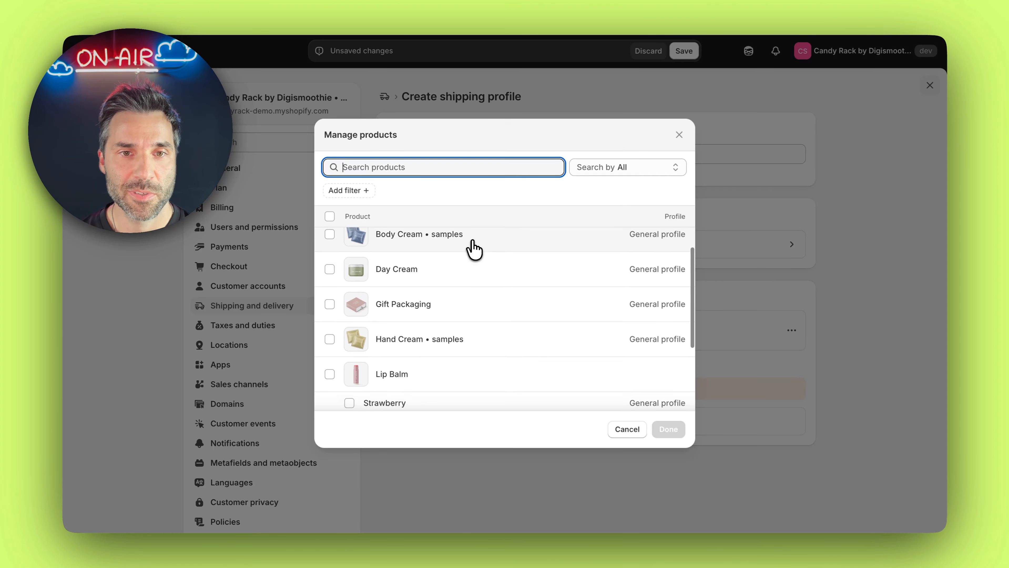
pyautogui.scroll(-2, 480, 272)
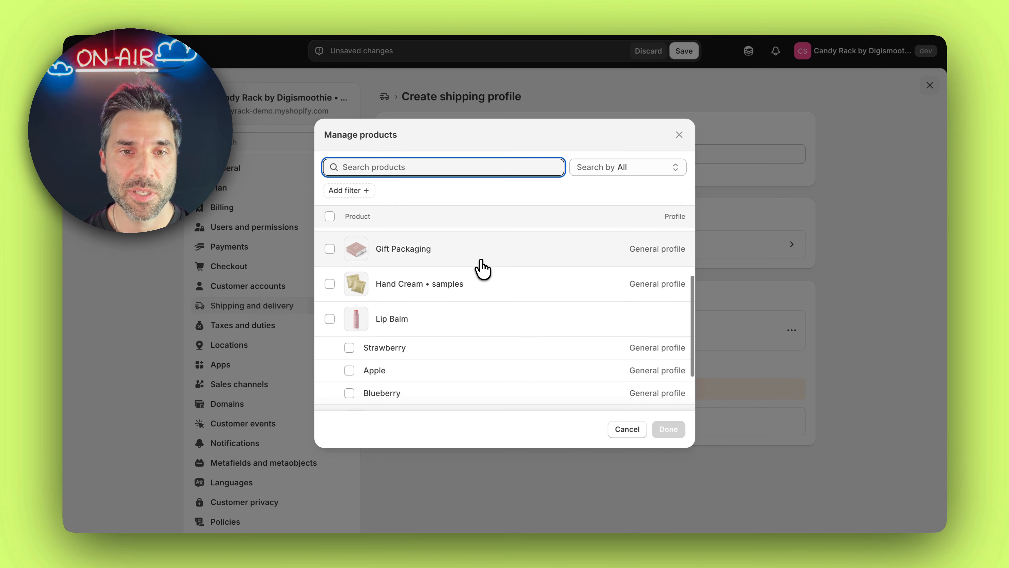
pyautogui.scroll(4, 483, 266)
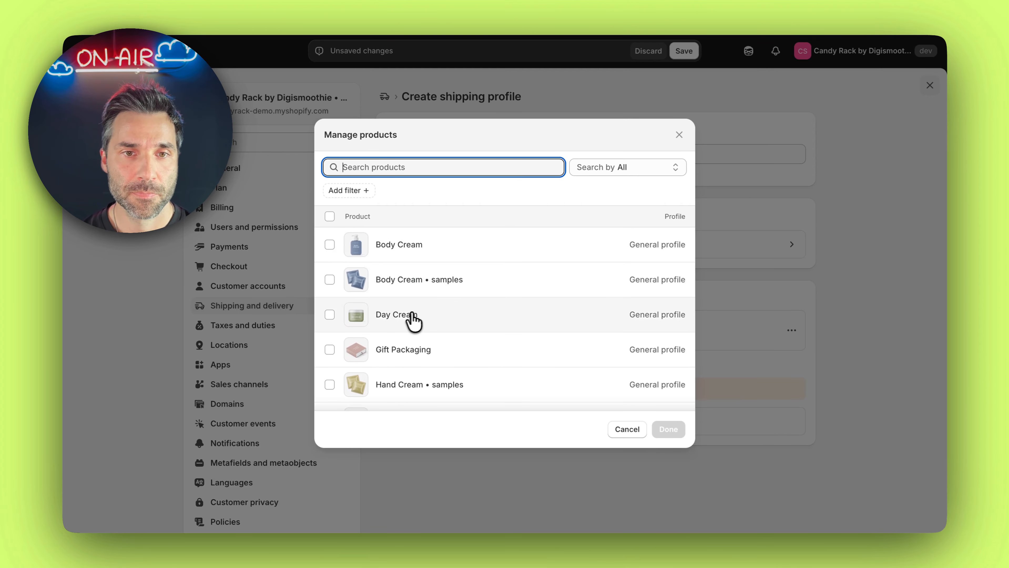
pyautogui.scroll(-5, 430, 318)
pyautogui.click(413, 358)
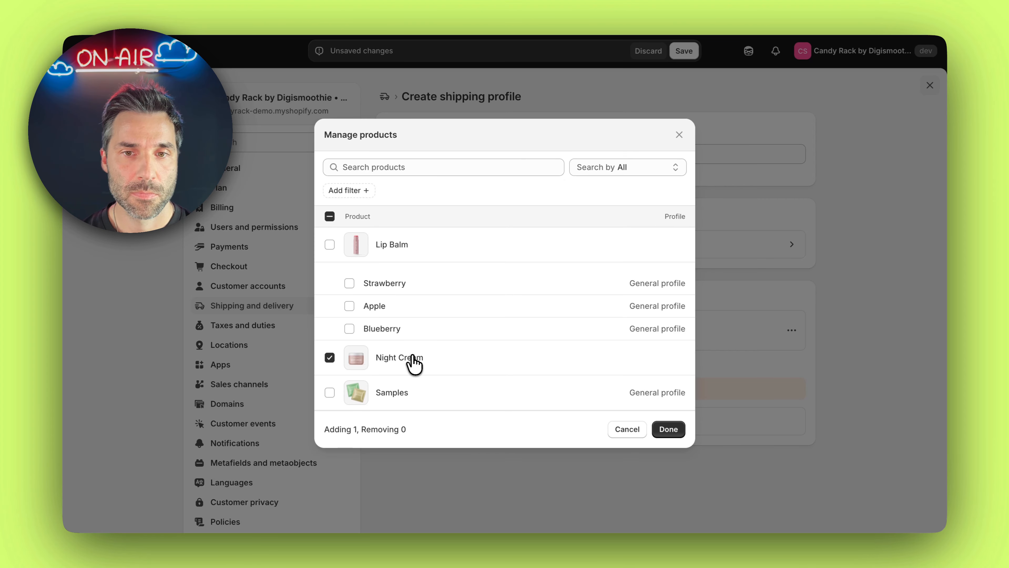
pyautogui.click(669, 429)
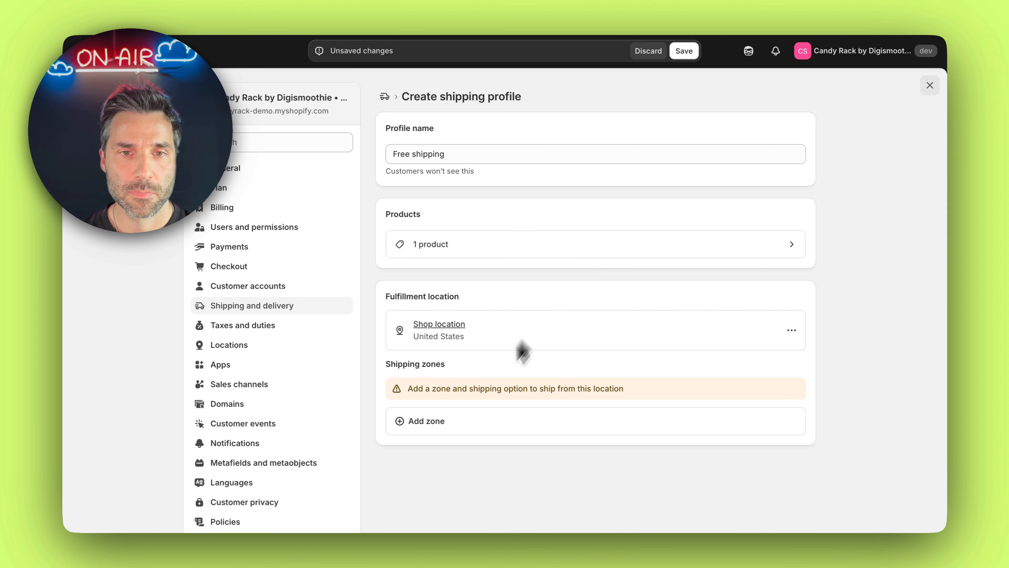
# Add a shipping zone named "Inter" covering the United States to the profile
pyautogui.click(442, 423)
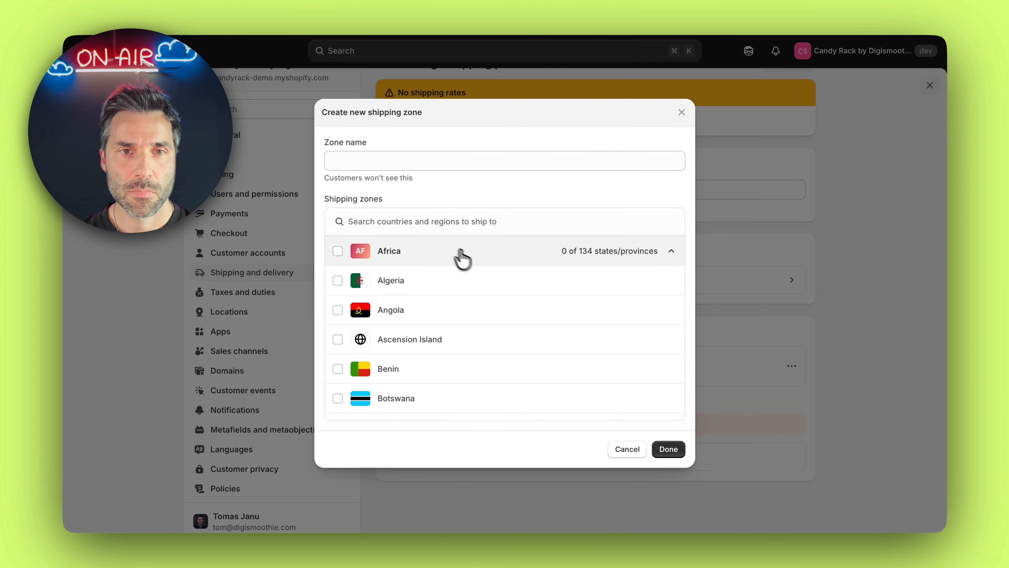
pyautogui.click(477, 163)
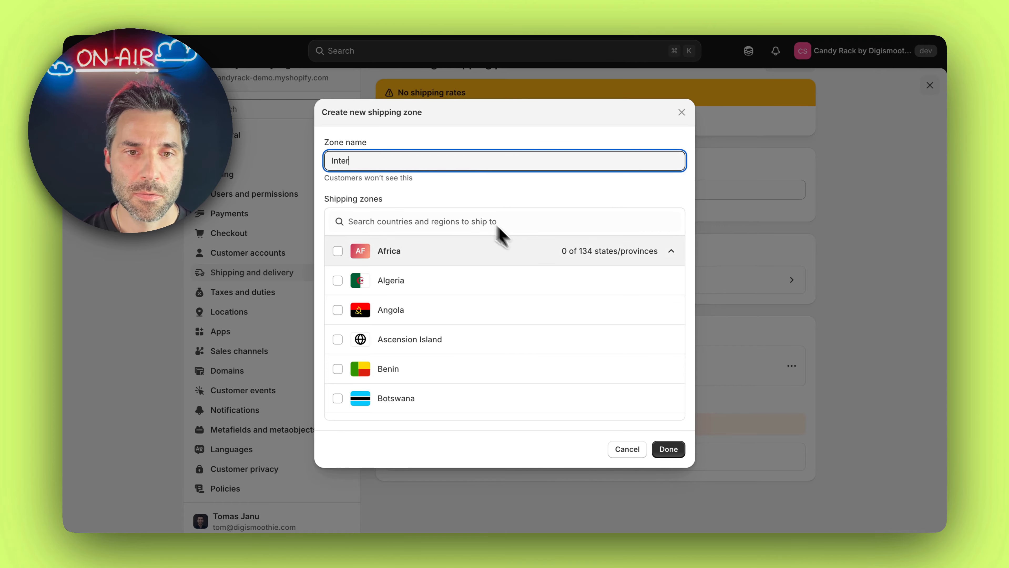
pyautogui.scroll(-15, 540, 263)
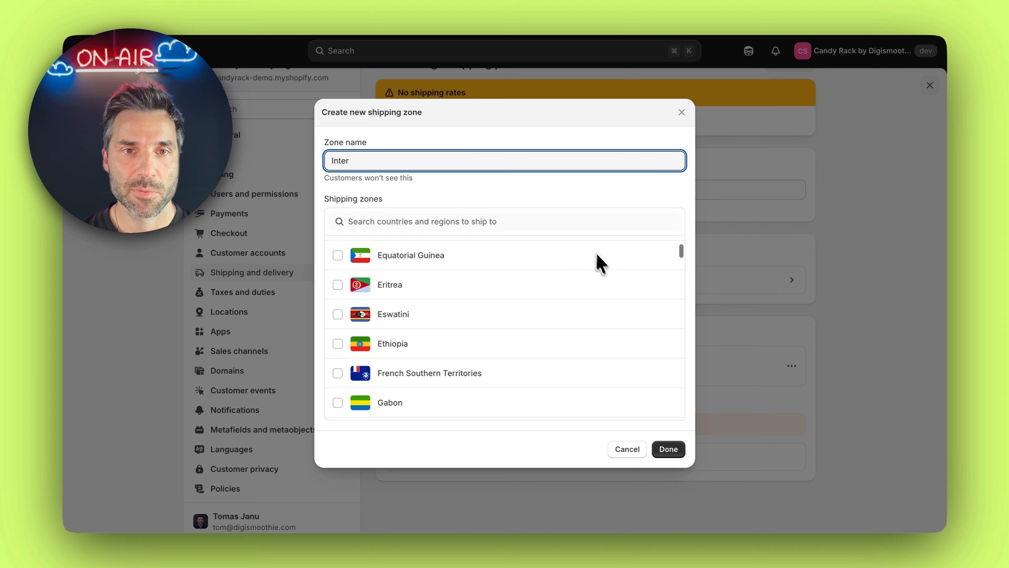
pyautogui.scroll(5, 579, 234)
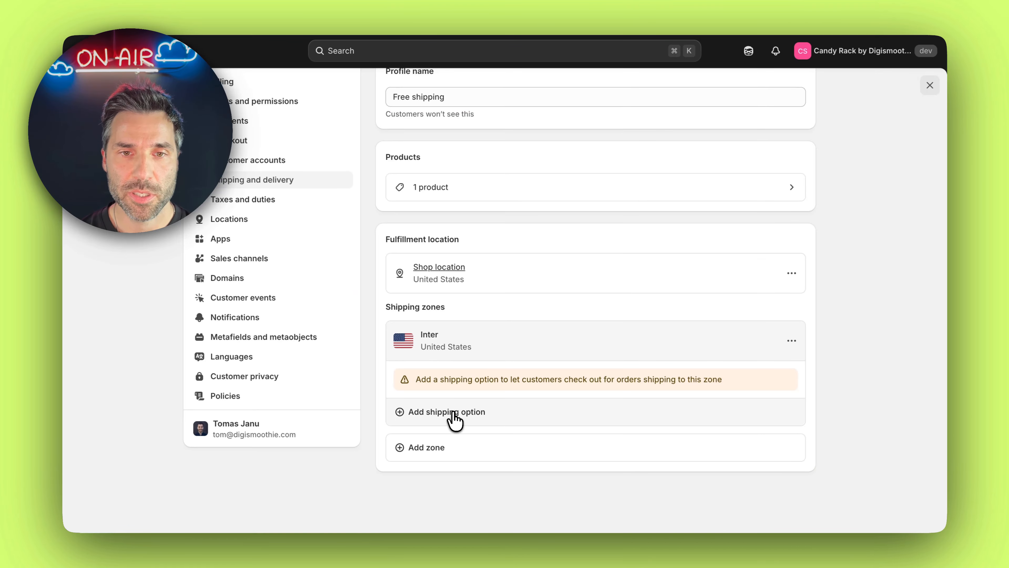
# Add a flat $0.00 shipping option named "Free shipping" with 1-2 business days transit to the Inter zone, and save the profile
pyautogui.click(455, 413)
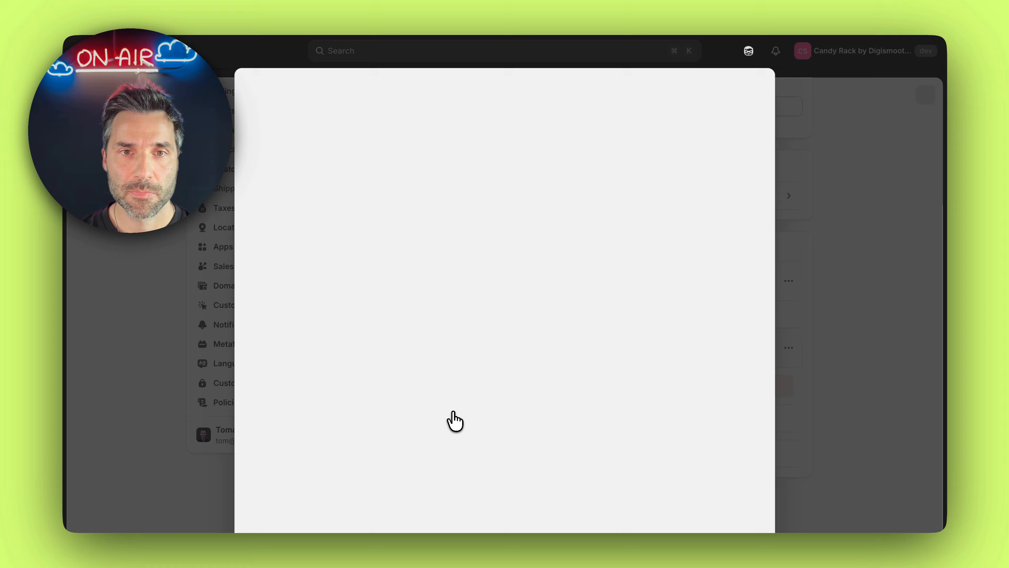
pyautogui.write('Fre')
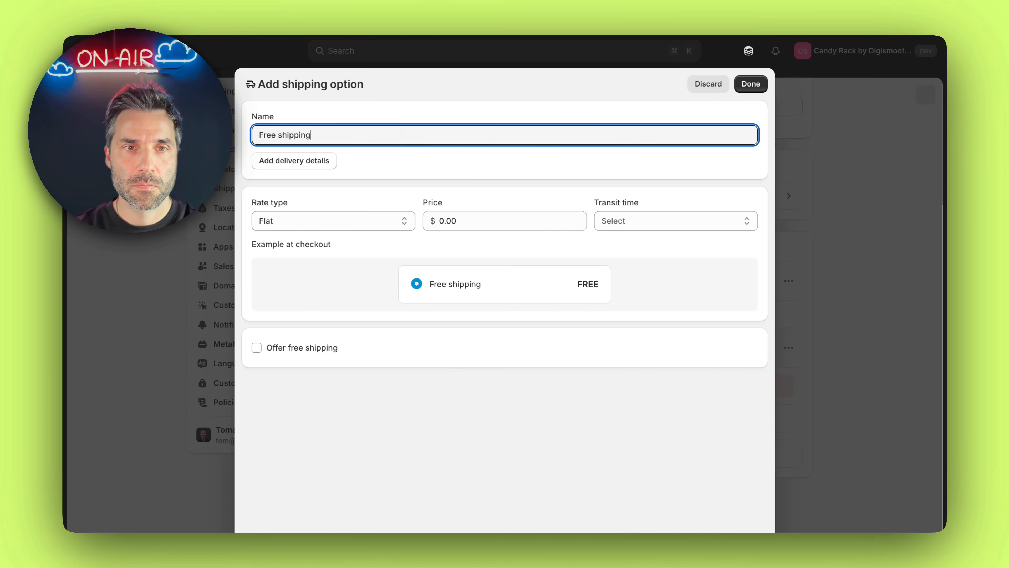
pyautogui.write('e shipping')
pyautogui.click(656, 221)
pyautogui.click(644, 248)
pyautogui.click(750, 83)
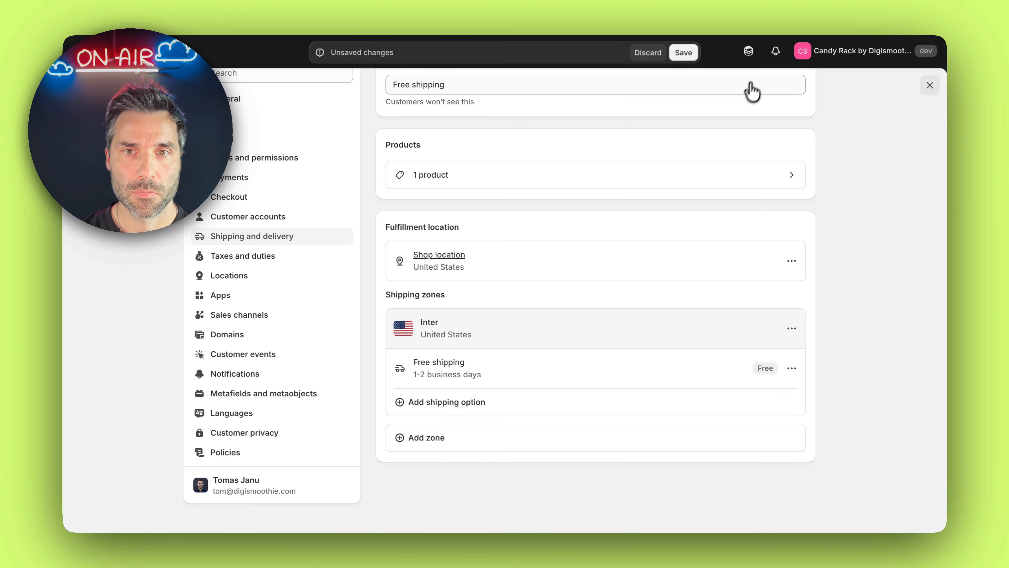
pyautogui.click(683, 53)
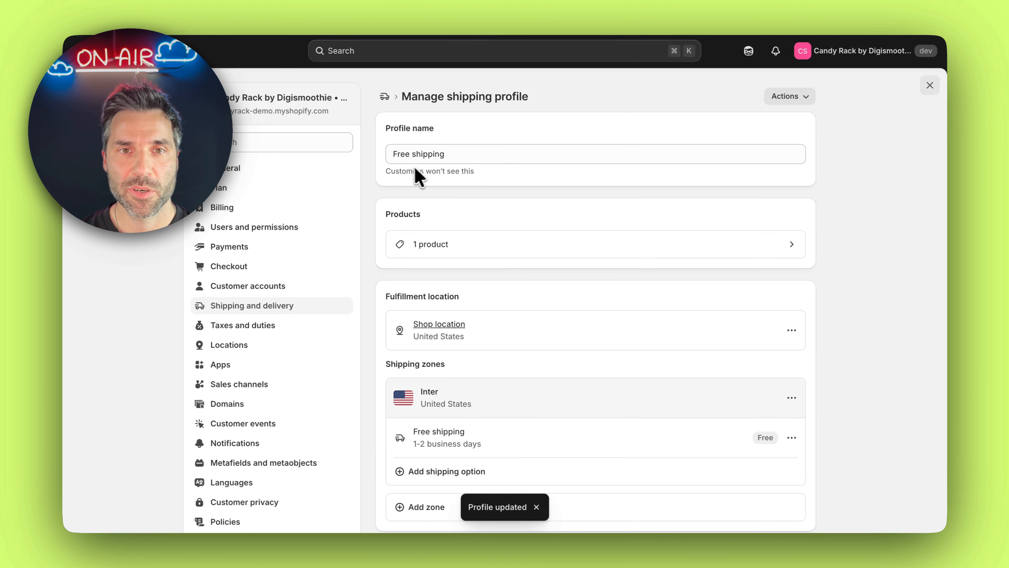
pyautogui.scroll(-1, 457, 175)
pyautogui.scroll(-1, 704, 231)
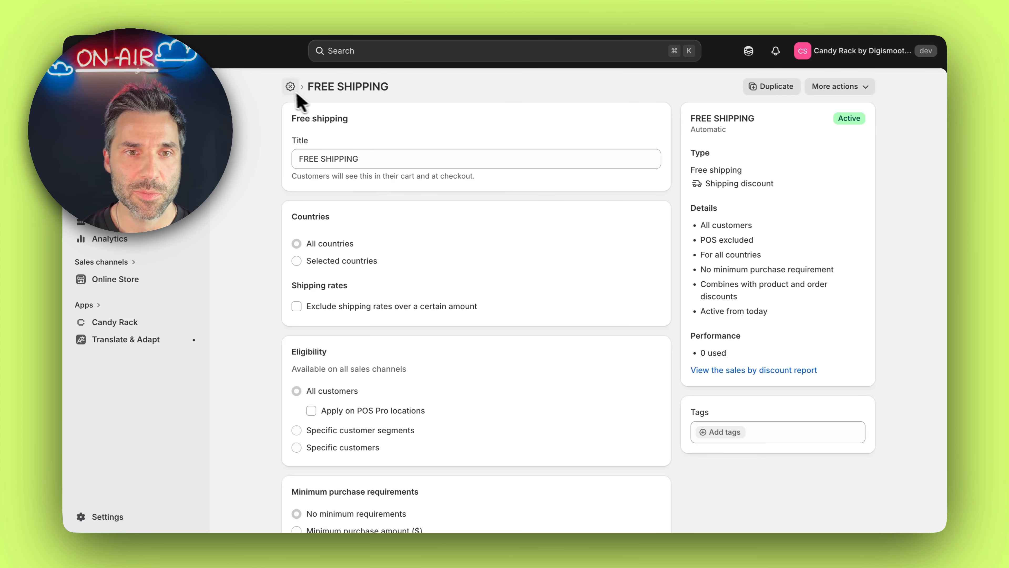
# Deactivate the FREE SHIPPING automatic discount
pyautogui.scroll(-10, 473, 247)
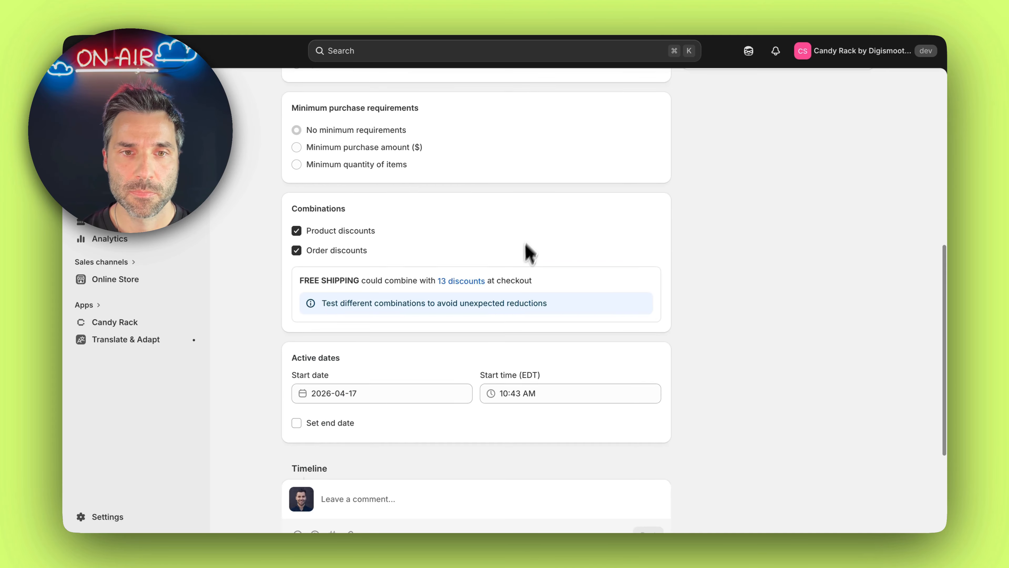
pyautogui.scroll(10, 524, 252)
pyautogui.click(839, 86)
pyautogui.click(838, 107)
pyautogui.click(658, 315)
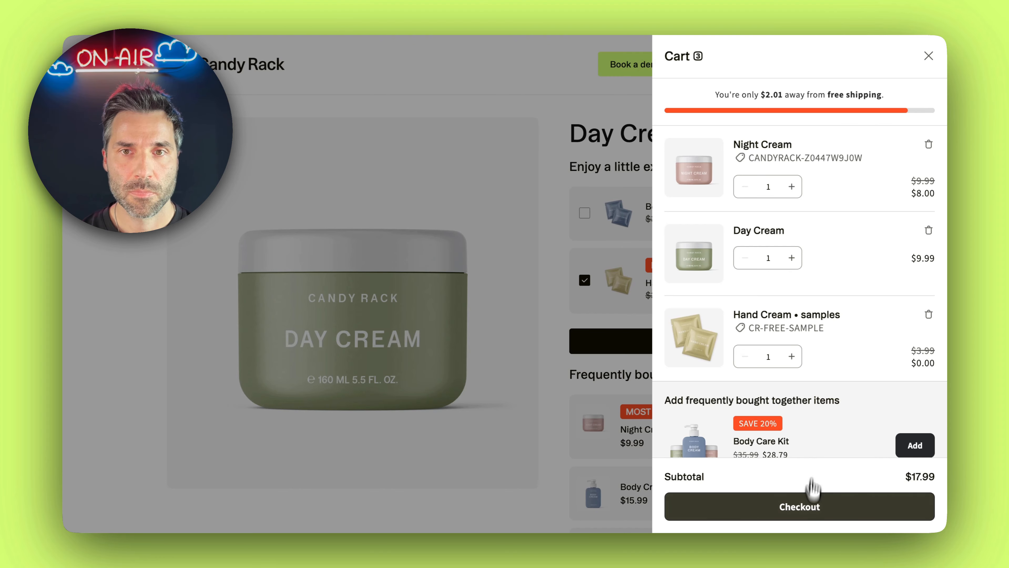
# Proceed to checkout with the Night Cream, Day Cream and Hand Cream samples and review the shipping method for each shipment
pyautogui.click(807, 499)
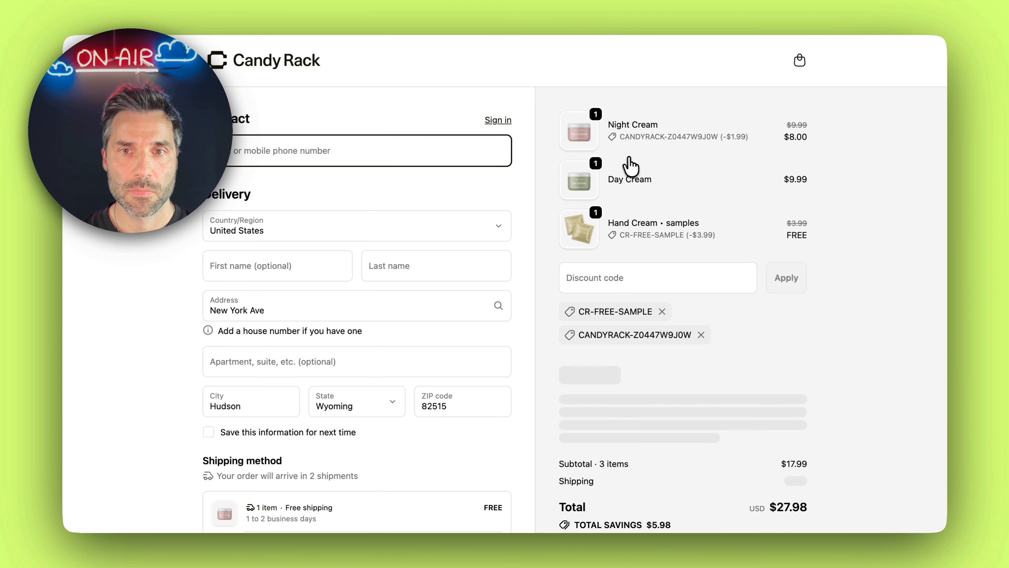
pyautogui.scroll(-3, 545, 165)
pyautogui.scroll(-2, 509, 165)
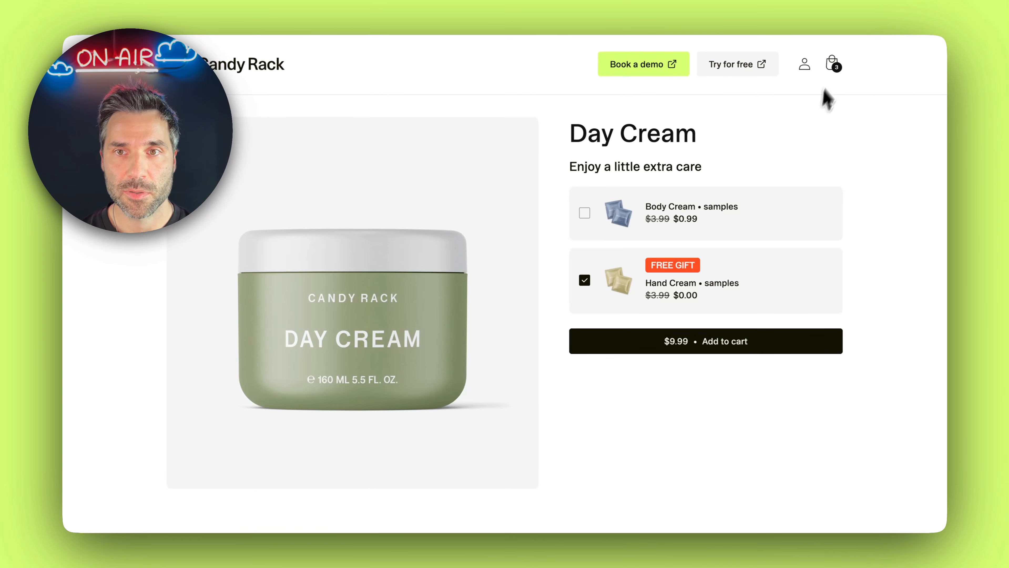
# Remove the Day Cream and the Hand Cream samples from the storefront cart and check out with only the Night Cream
pyautogui.click(837, 64)
pyautogui.click(928, 231)
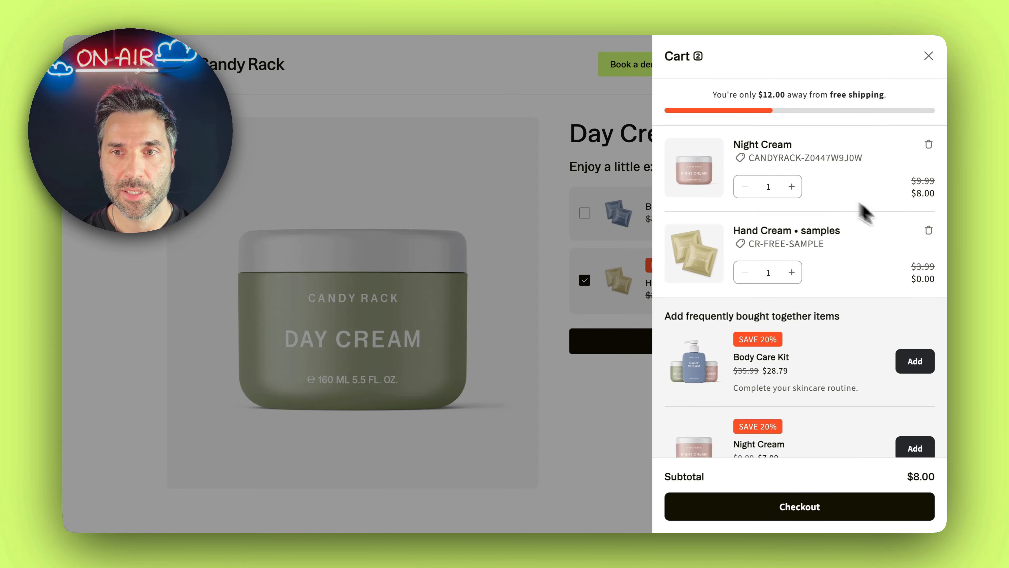
pyautogui.click(928, 231)
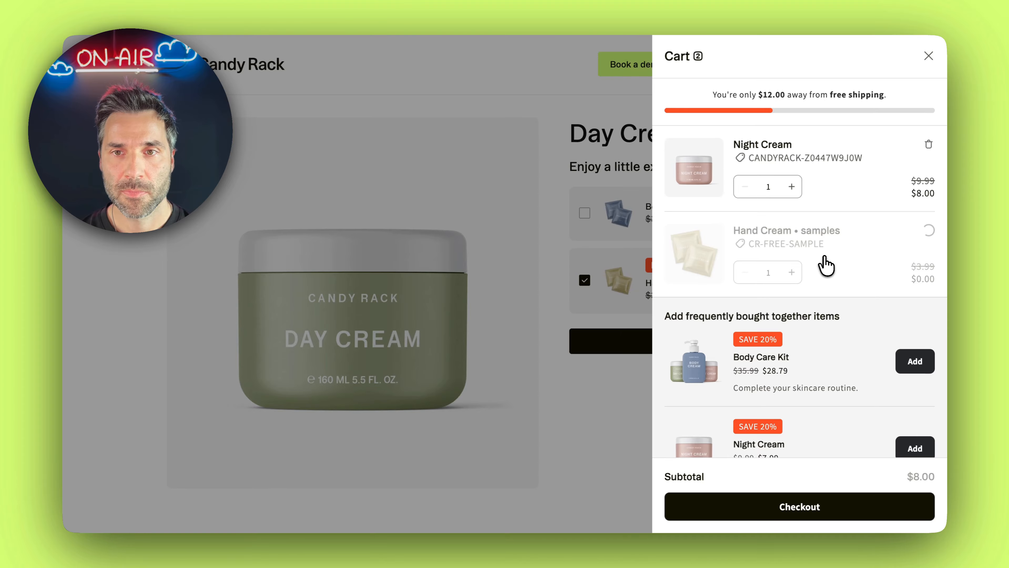
pyautogui.click(835, 506)
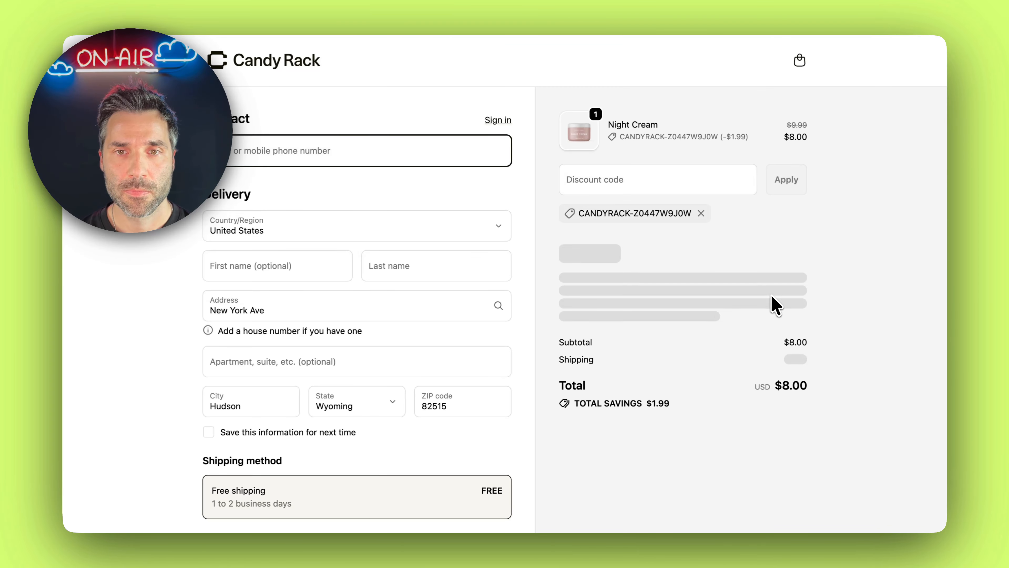
# Review the Night Cream's shipping method at checkout, add the Strawberry Lip Balm to the order and compare both items' shipping charges
pyautogui.scroll(-5, 441, 241)
pyautogui.scroll(3, 405, 365)
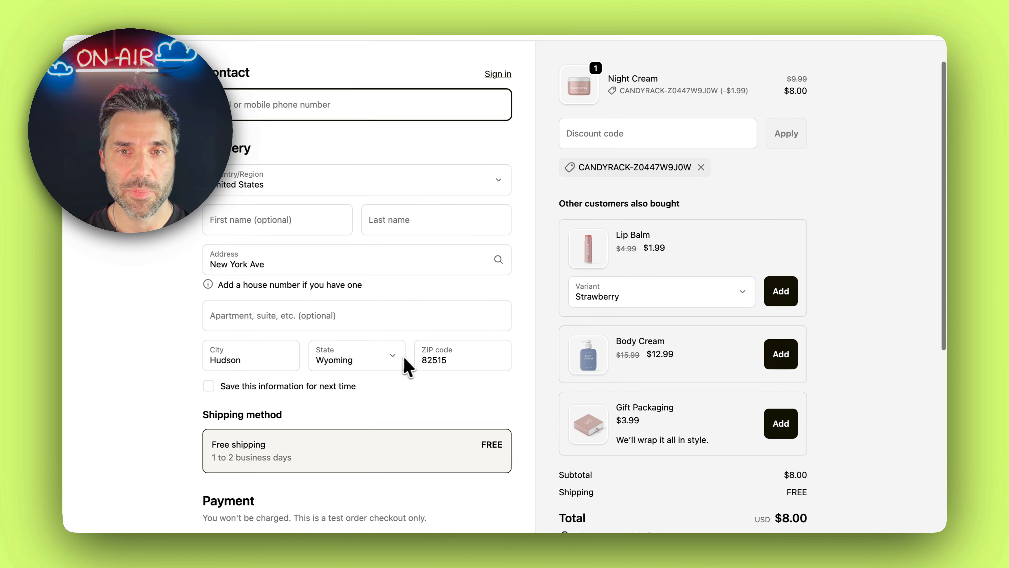
pyautogui.scroll(2, 406, 366)
pyautogui.scroll(-3, 428, 277)
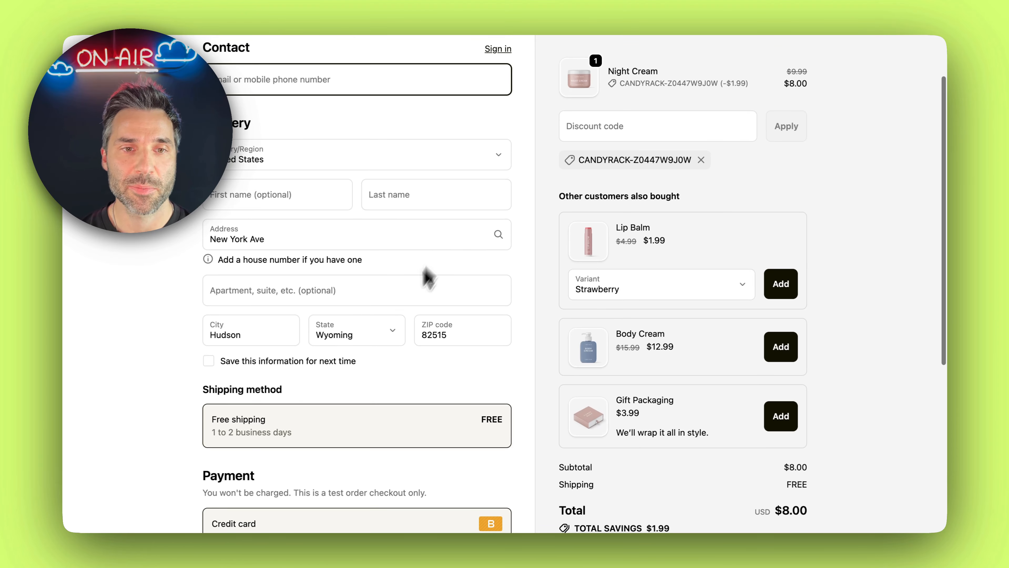
pyautogui.scroll(2, 422, 355)
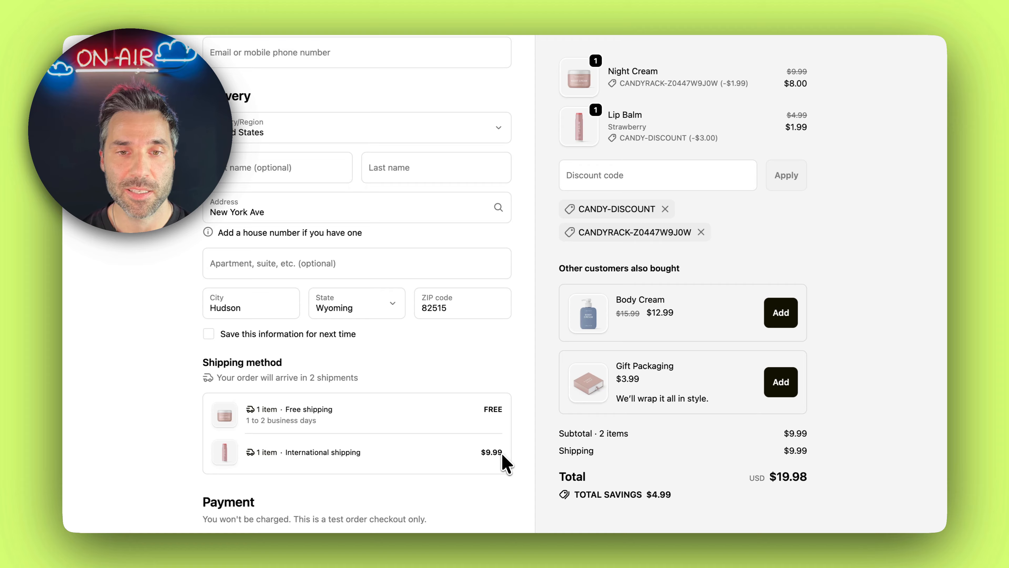
pyautogui.scroll(-4, 482, 391)
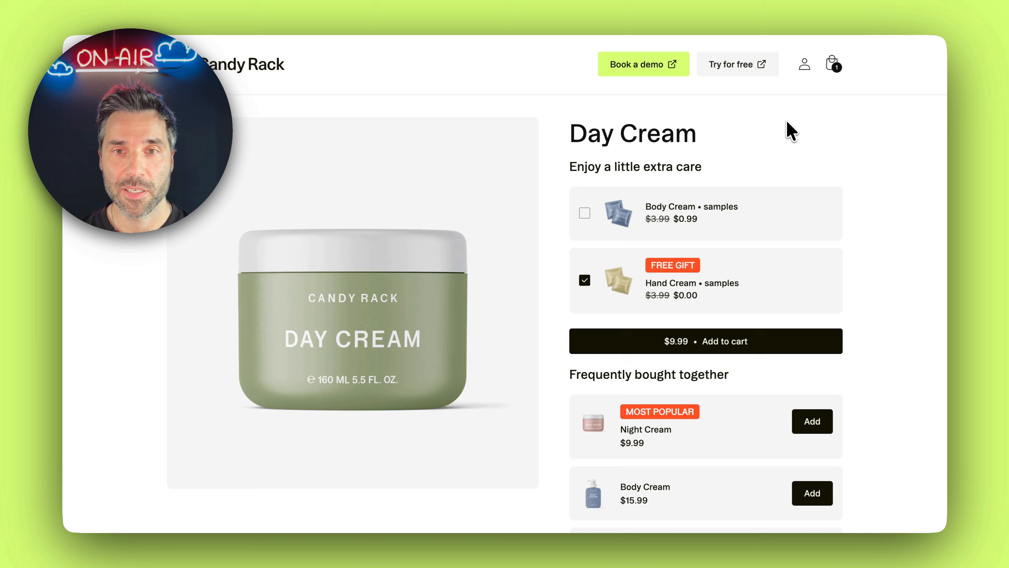
# Open the cart on the Day Cream storefront page to view the free shipping progress bar
pyautogui.click(832, 66)
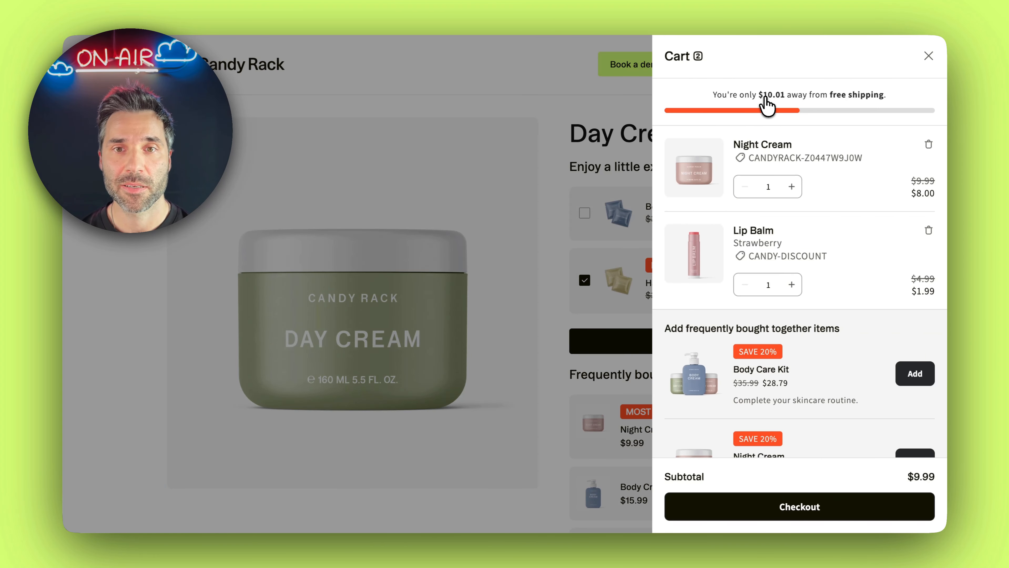